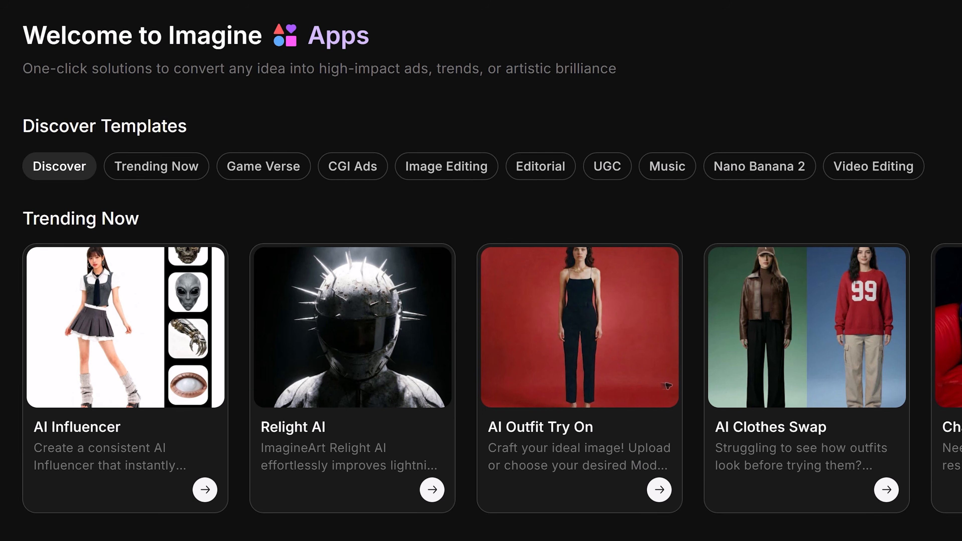
Open the Workflow section, look through the Advertising workflow templates, and create a new blank workflow.
{"action": "scroll", "coordinate": [668, 226], "scroll_direction": "down", "scroll_amount": 5}
{"action": "scroll", "coordinate": [668, 226], "scroll_direction": "down", "scroll_amount": 2}
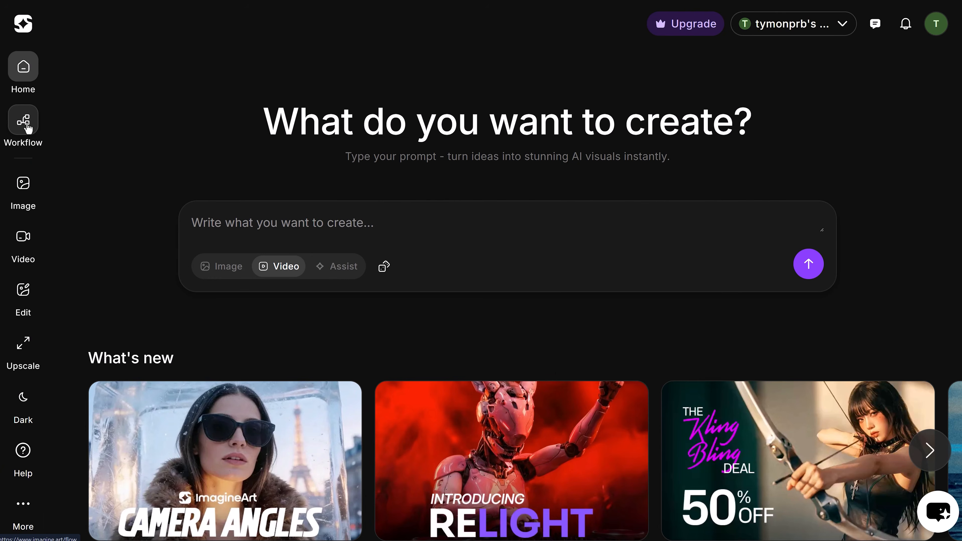
{"action": "left_click", "coordinate": [24, 121]}
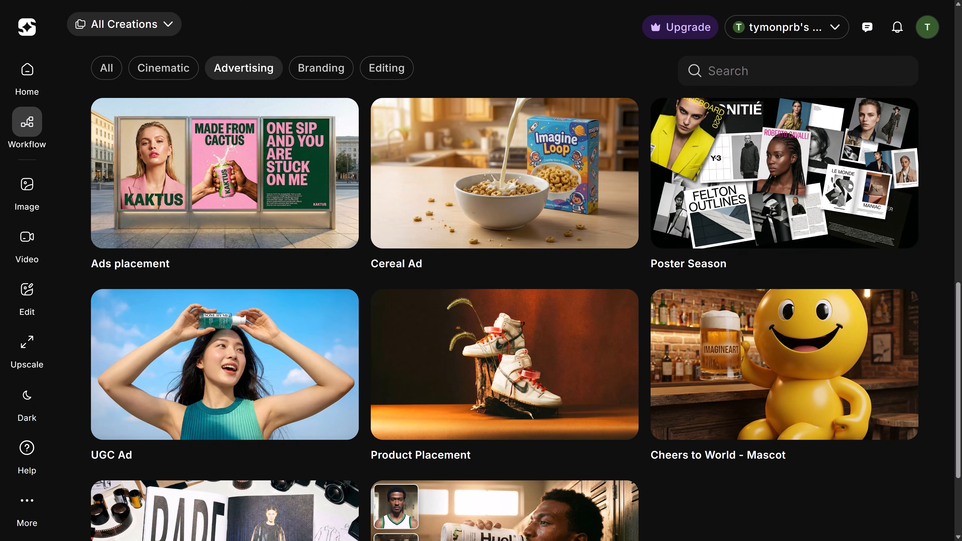
{"action": "scroll", "coordinate": [504, 295], "scroll_direction": "down", "scroll_amount": 2}
{"action": "scroll", "coordinate": [505, 295], "scroll_direction": "down", "scroll_amount": 3}
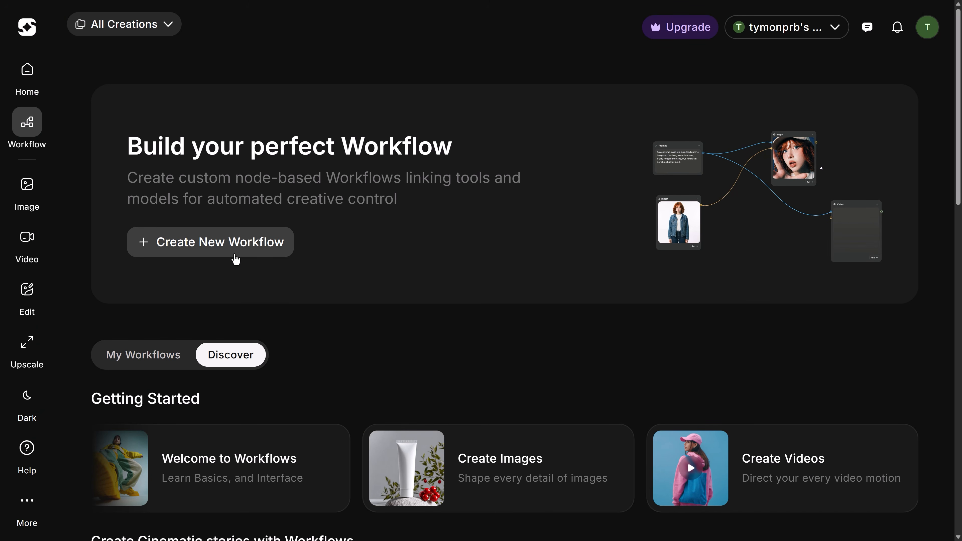
{"action": "left_click", "coordinate": [236, 261]}
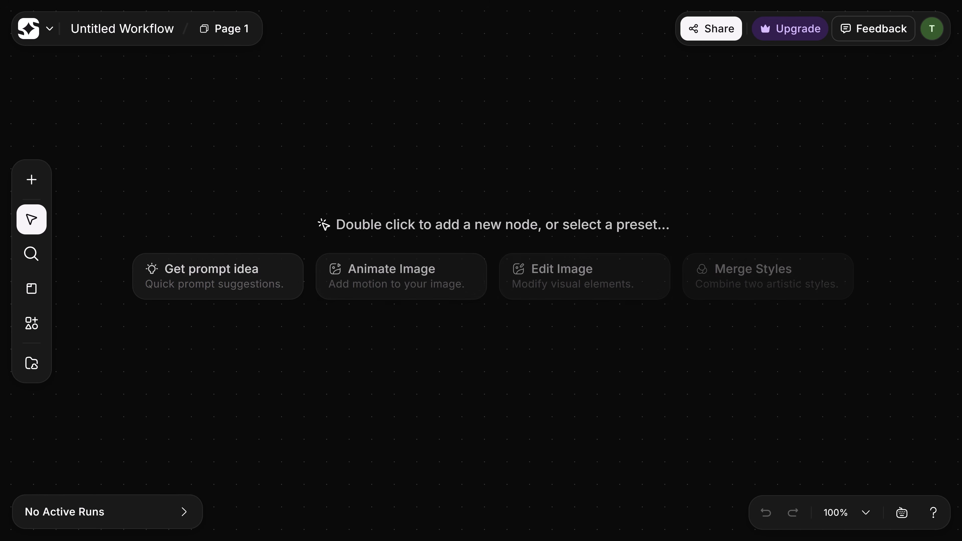
Add an AI Copilot text node with the GPT-5.1 model and place it in the left part of the canvas.
{"action": "left_click_drag", "start_coordinate": [126, 119], "coordinate": [927, 421]}
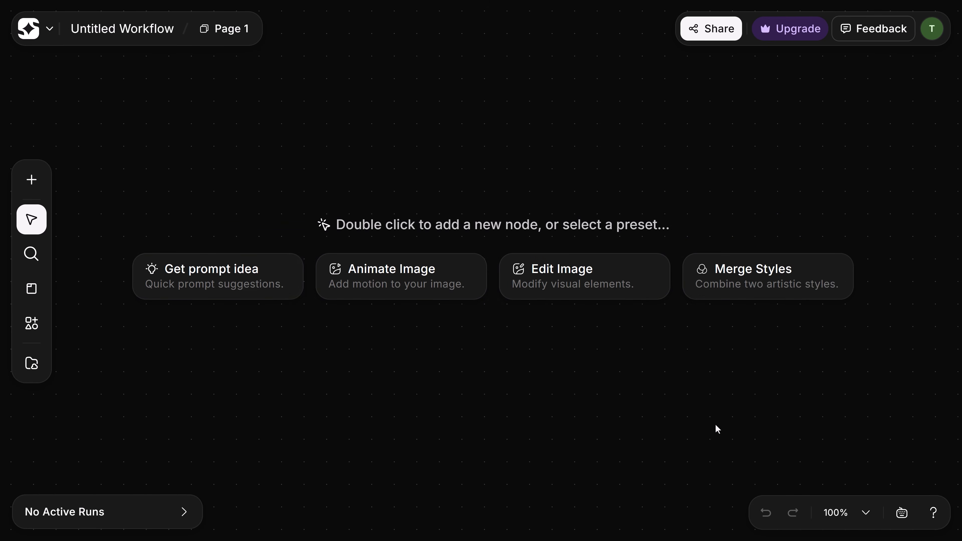
{"action": "double_click", "coordinate": [259, 138]}
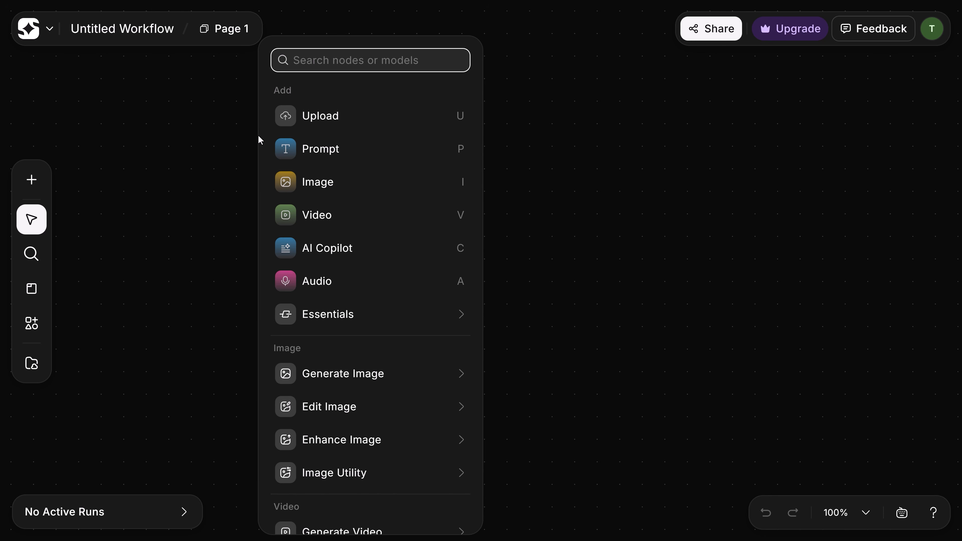
{"action": "left_click_drag", "start_coordinate": [479, 279], "coordinate": [481, 475]}
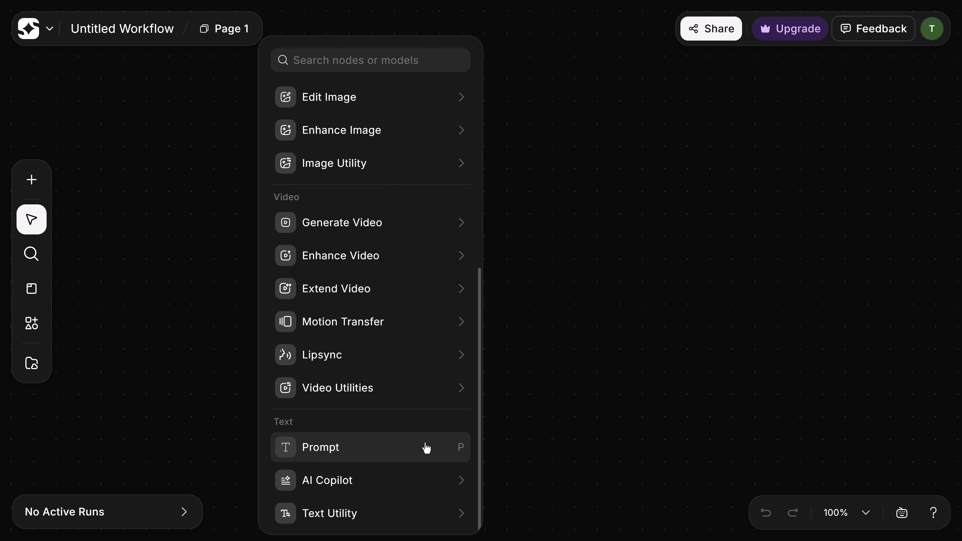
{"action": "left_click_drag", "start_coordinate": [480, 436], "coordinate": [473, 374]}
{"action": "mouse_move", "coordinate": [365, 175]}
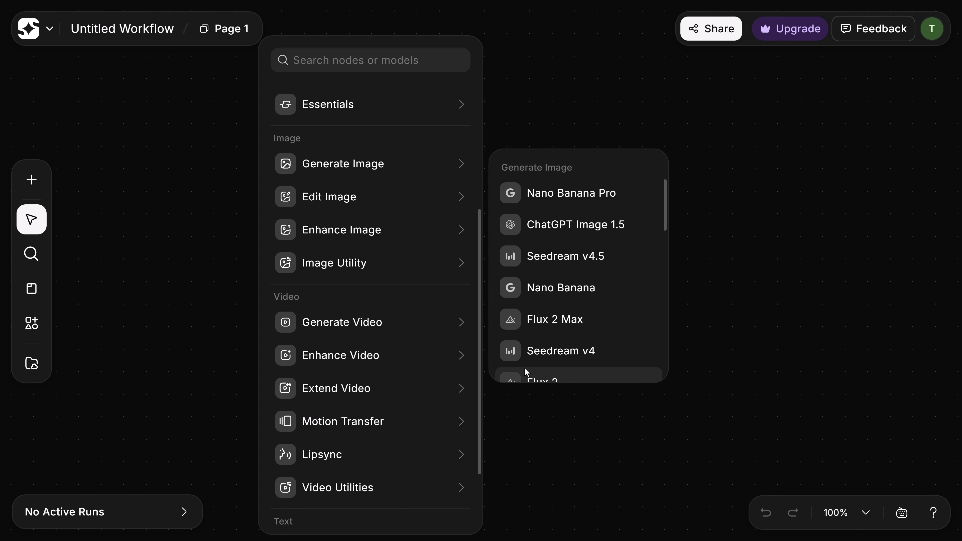
{"action": "mouse_move", "coordinate": [441, 323]}
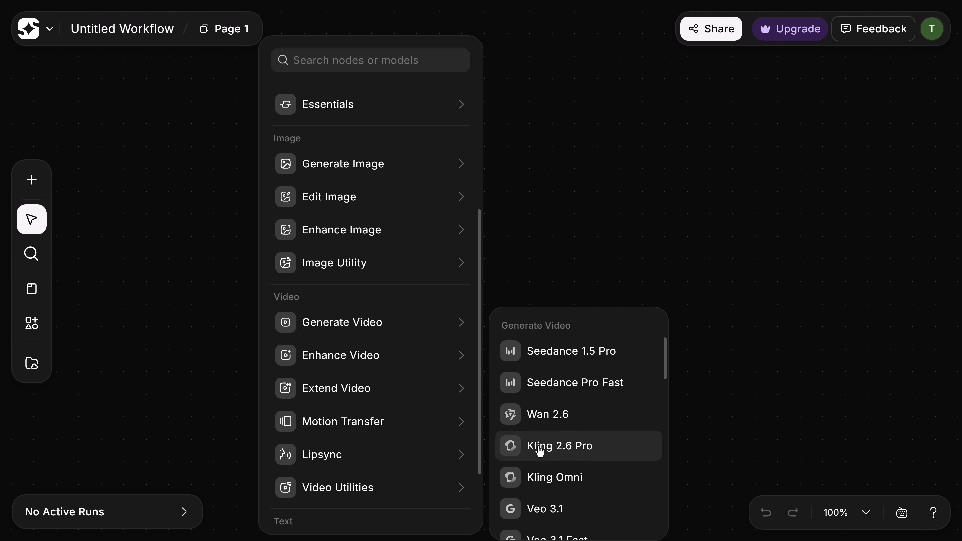
{"action": "scroll", "coordinate": [542, 499], "scroll_direction": "down", "scroll_amount": 10}
{"action": "scroll", "coordinate": [549, 500], "scroll_direction": "down", "scroll_amount": 8}
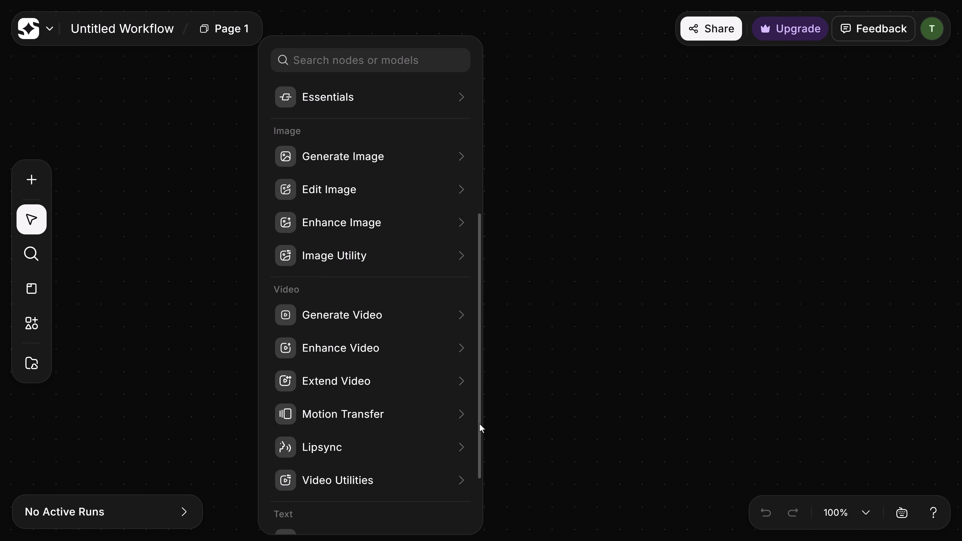
{"action": "left_click_drag", "start_coordinate": [480, 428], "coordinate": [476, 485]}
{"action": "mouse_move", "coordinate": [352, 487]}
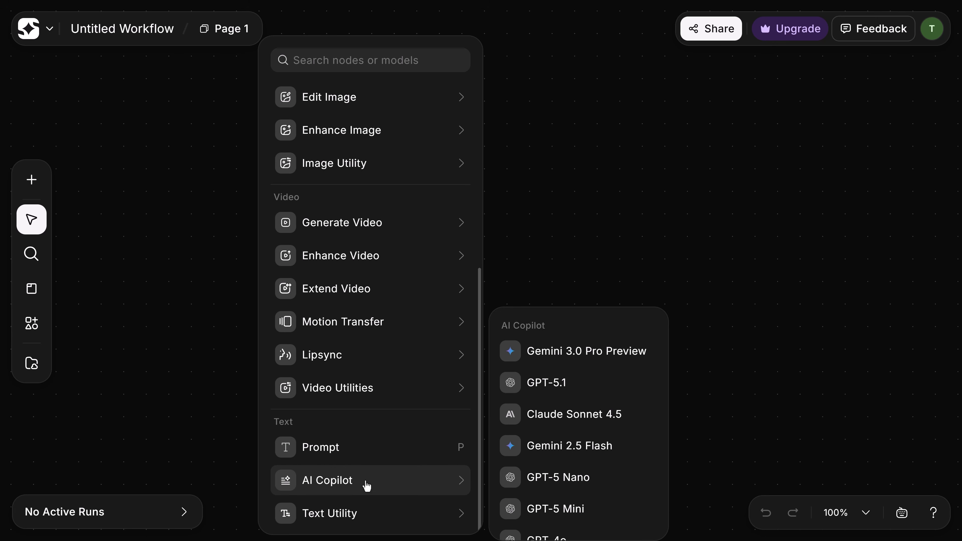
{"action": "left_click", "coordinate": [542, 393]}
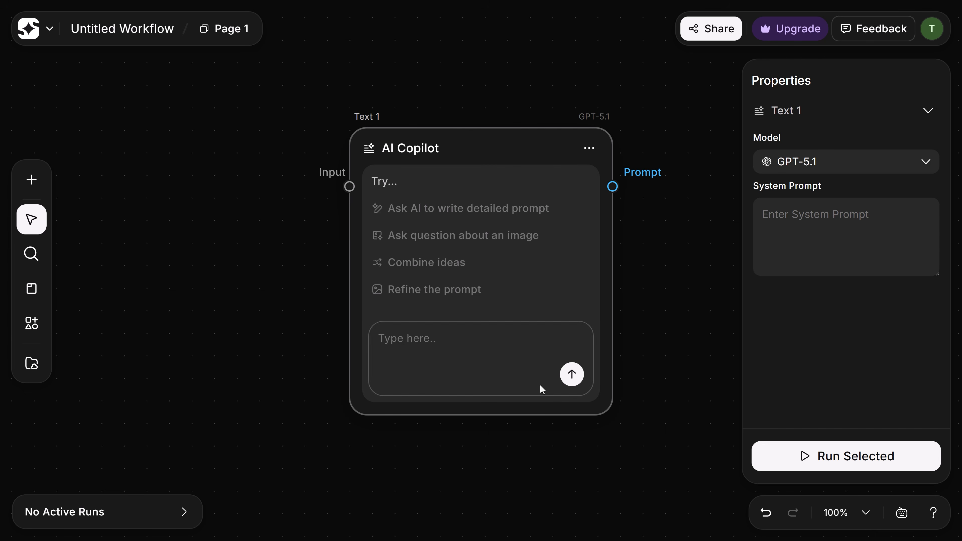
{"action": "left_click_drag", "start_coordinate": [489, 156], "coordinate": [249, 146]}
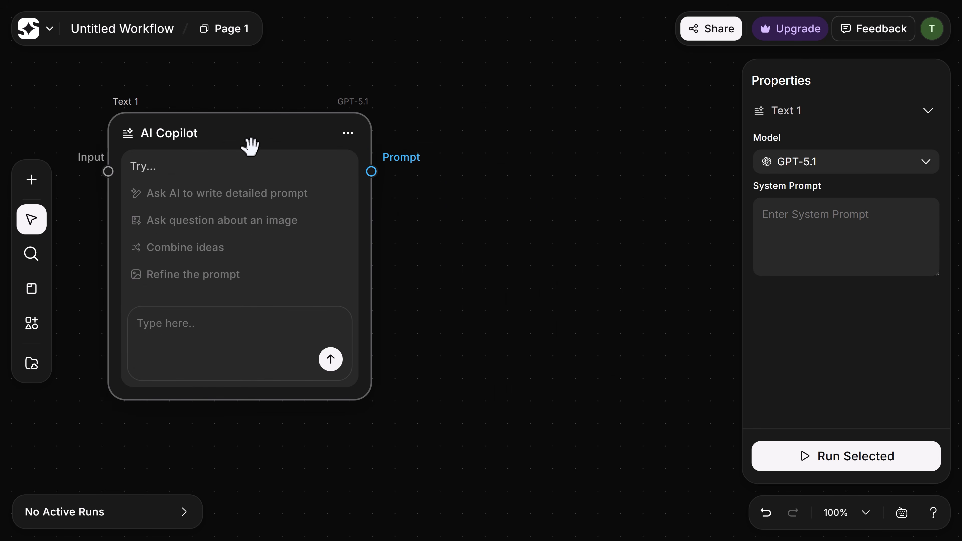
Add a Nano Banana Pro image generation node beside the AI Copilot node and link the Copilot's prompt output to its Prompt input.
{"action": "double_click", "coordinate": [520, 234]}
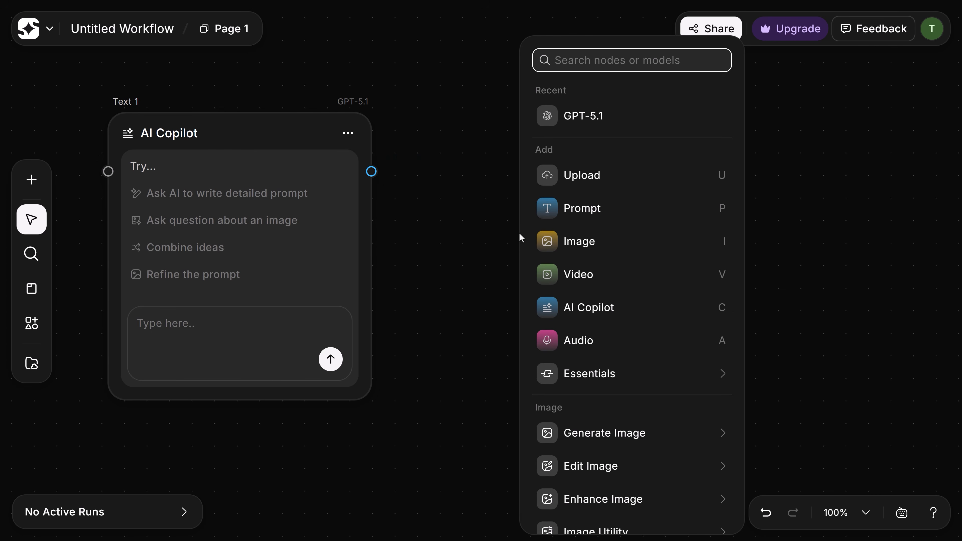
{"action": "mouse_move", "coordinate": [564, 436]}
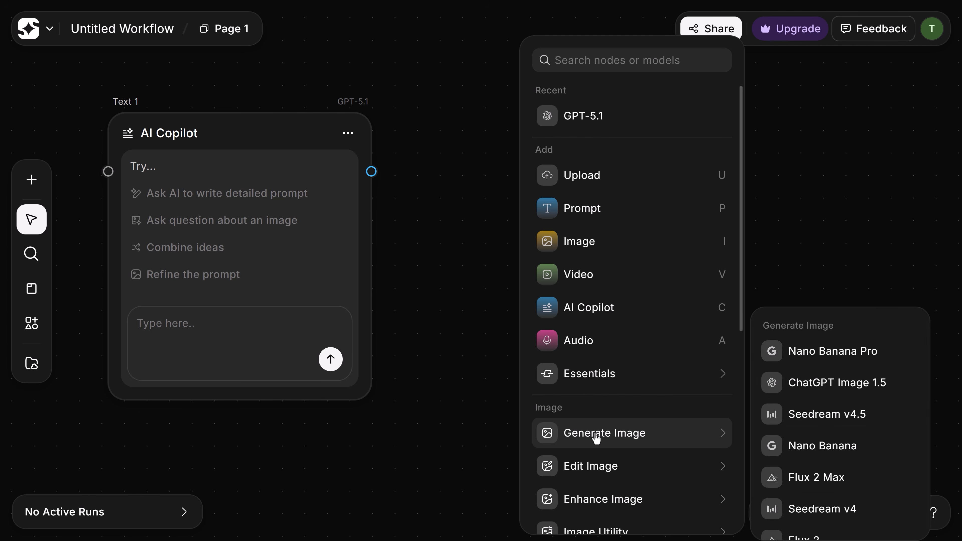
{"action": "left_click", "coordinate": [869, 350]}
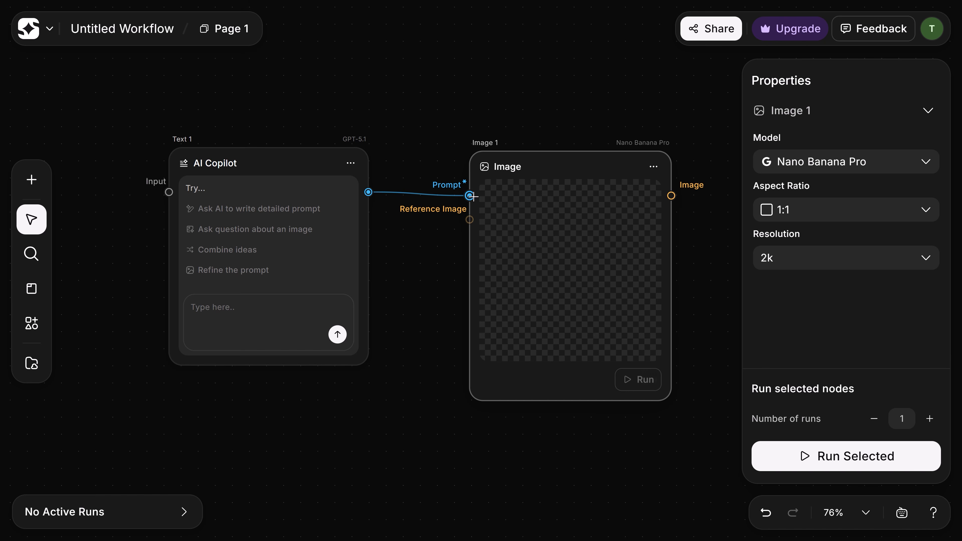
{"action": "left_click_drag", "start_coordinate": [278, 179], "coordinate": [270, 198]}
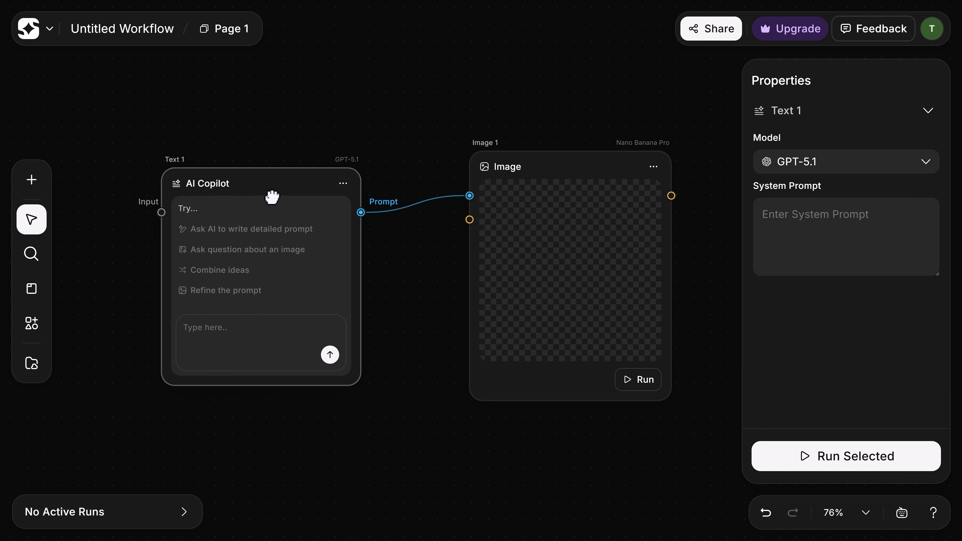
{"action": "left_click_drag", "start_coordinate": [580, 290], "coordinate": [567, 286]}
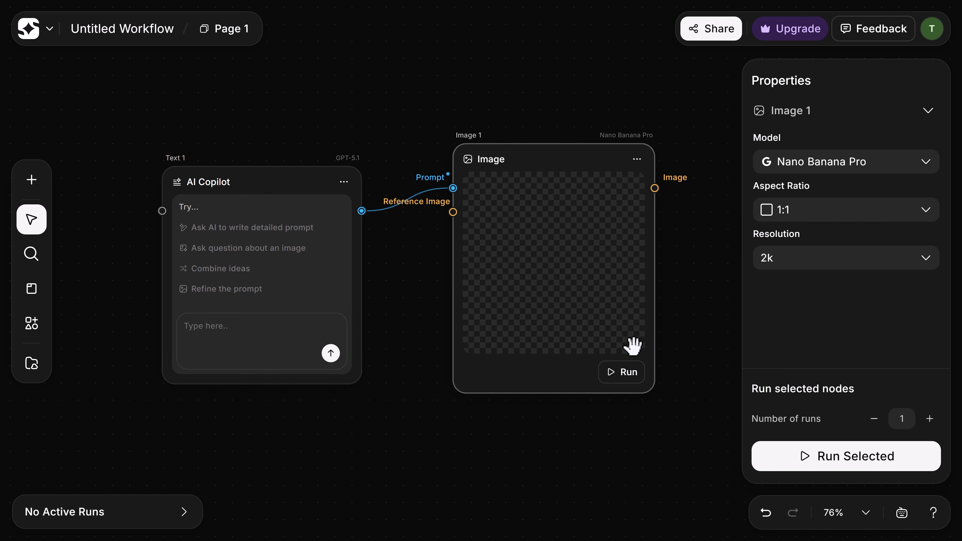
Have AI Copilot write a detailed image prompt for a mango energy drink can with a catchy name, and run the Image node.
{"action": "left_click", "coordinate": [260, 327]}
{"action": "type", "text": "W"}
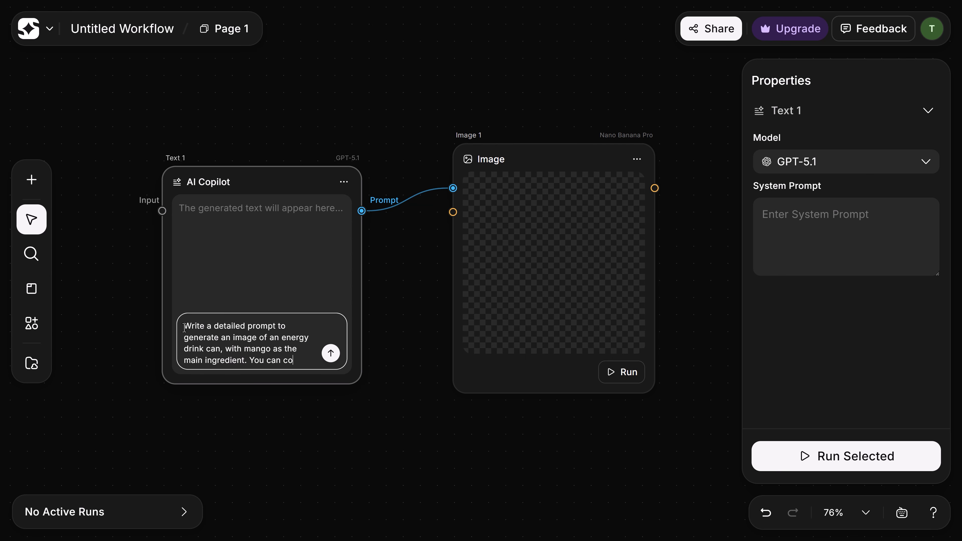
{"action": "type", "text": "with a catchy name for the"}
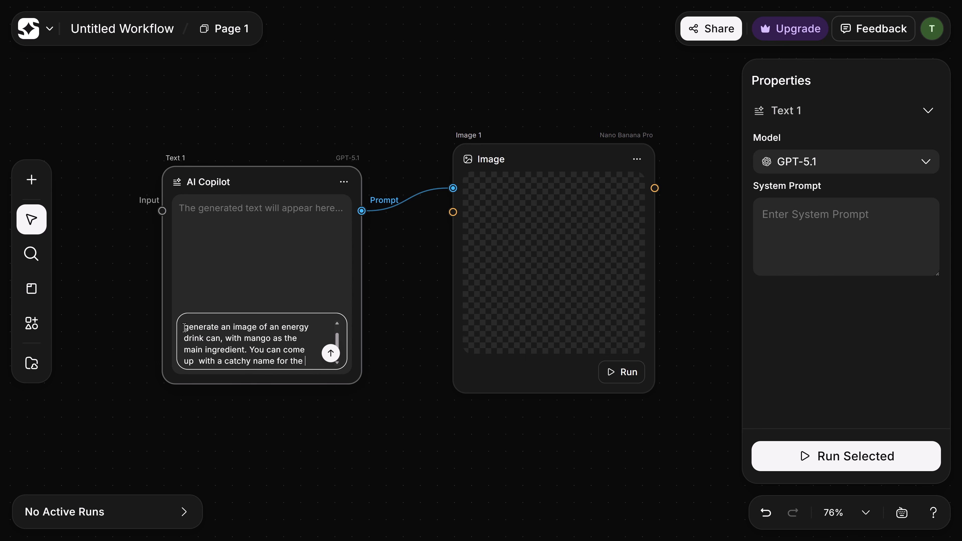
{"action": "type", "text": " drink."}
{"action": "left_click", "coordinate": [330, 353]}
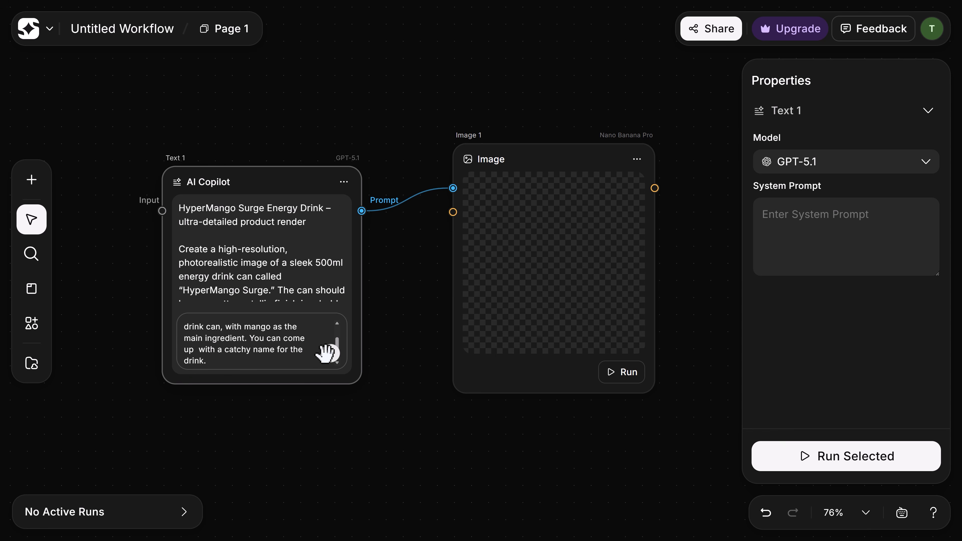
{"action": "scroll", "coordinate": [331, 299], "scroll_direction": "down", "scroll_amount": 5}
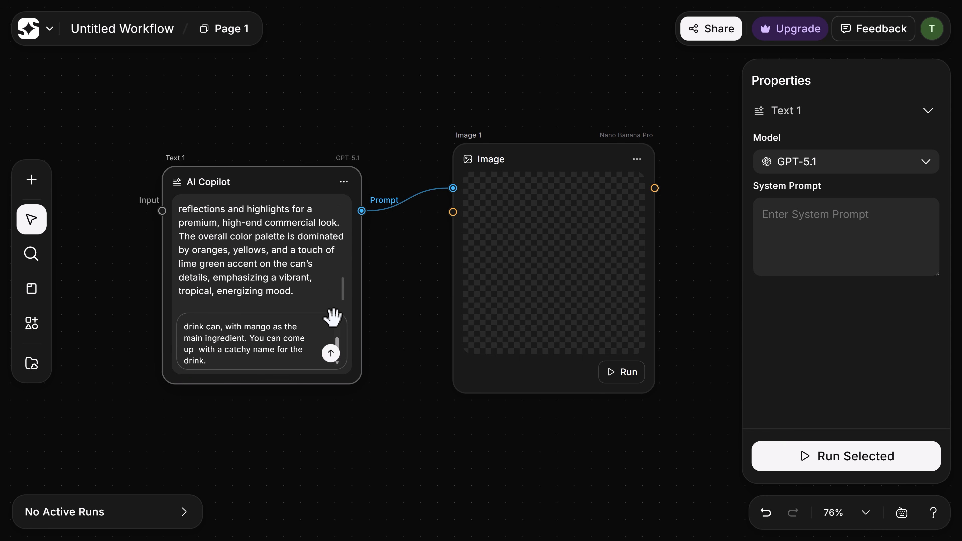
{"action": "left_click", "coordinate": [622, 372]}
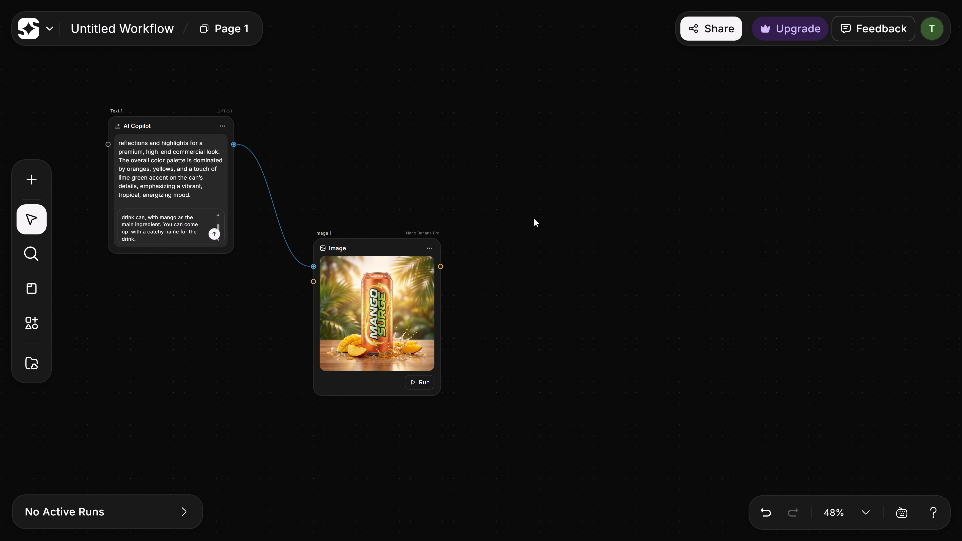
Add a Video node in the empty canvas area to the right of the Image node.
{"action": "right_click", "coordinate": [488, 178]}
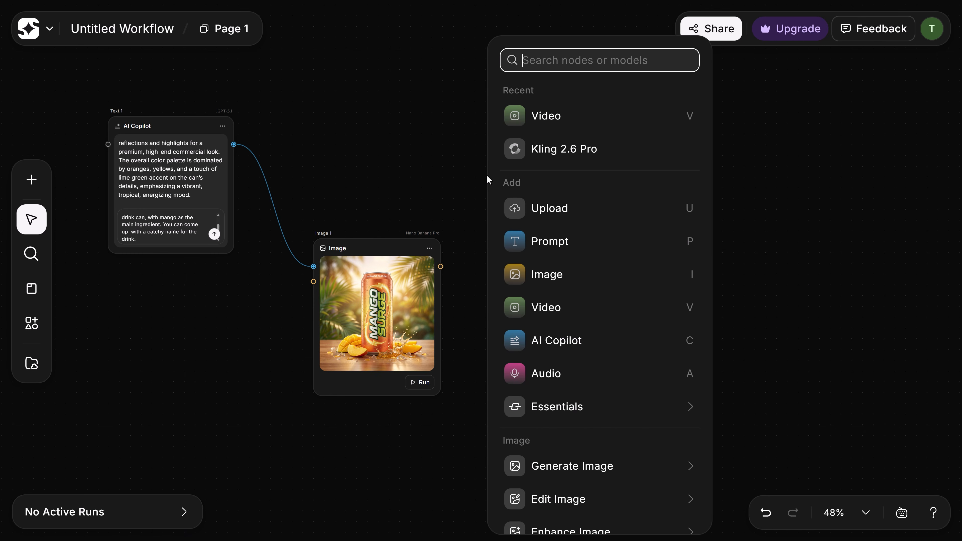
{"action": "left_click", "coordinate": [563, 120]}
{"action": "left_click_drag", "start_coordinate": [563, 122], "coordinate": [582, 226]}
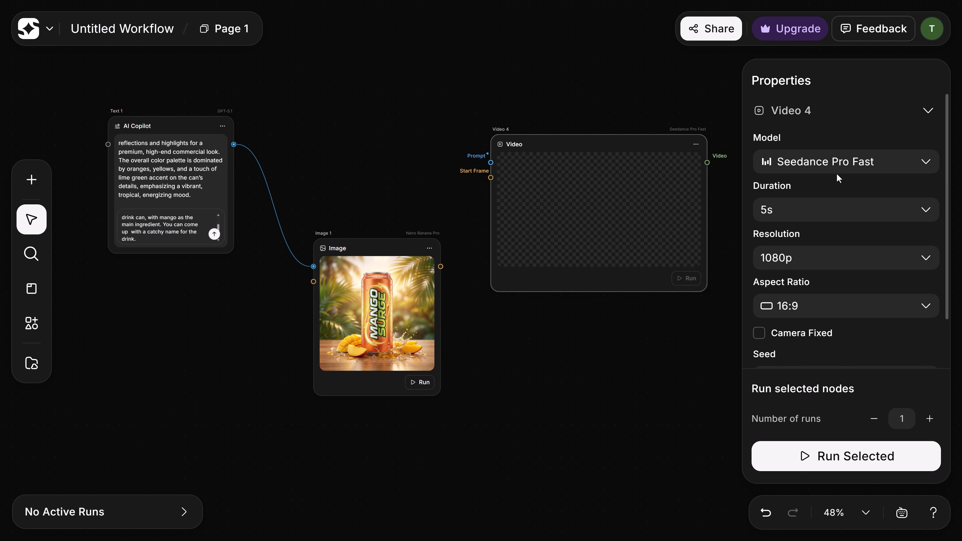
Configure the Video node to use the Veo 3.1 model with a 4s duration and 1080p resolution.
{"action": "left_click", "coordinate": [843, 164]}
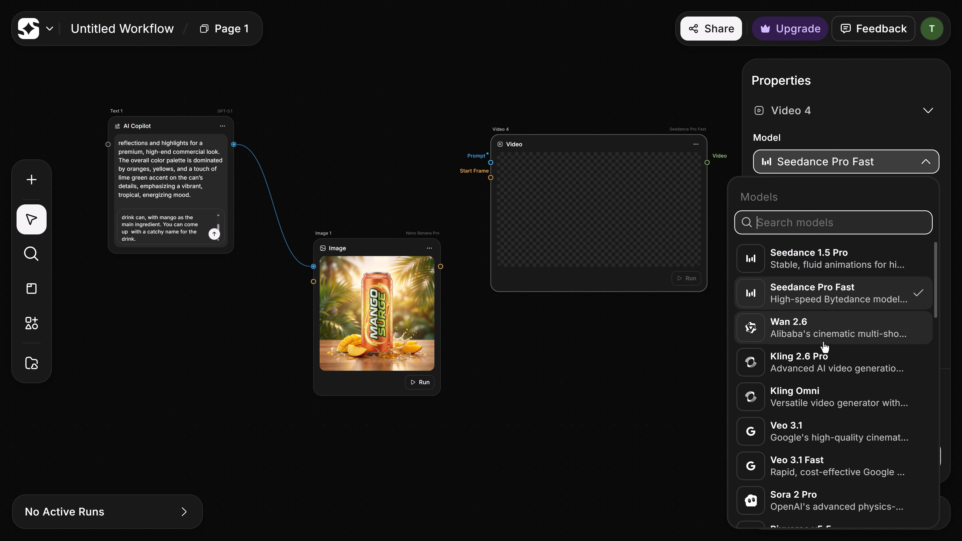
{"action": "left_click", "coordinate": [821, 432]}
{"action": "left_click", "coordinate": [853, 212]}
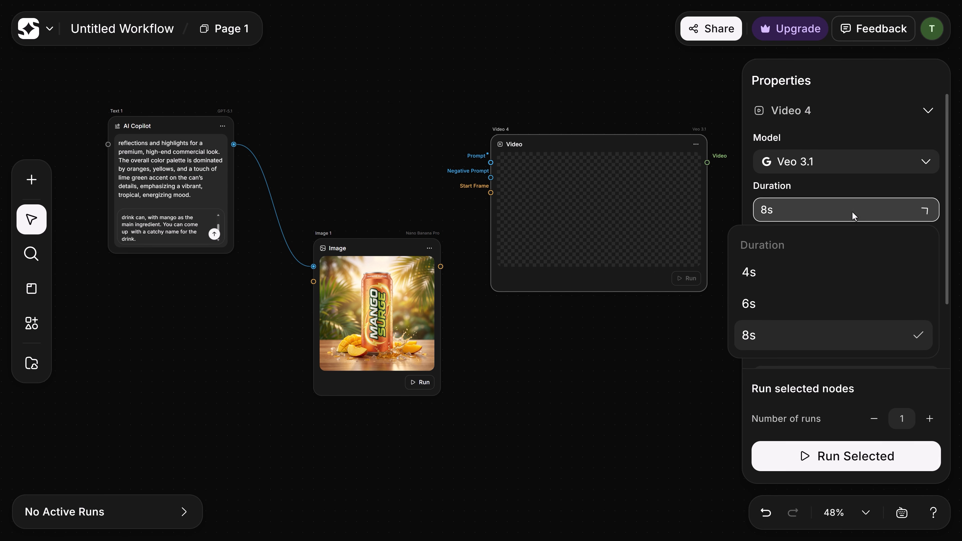
{"action": "left_click", "coordinate": [827, 272]}
{"action": "left_click", "coordinate": [847, 261]}
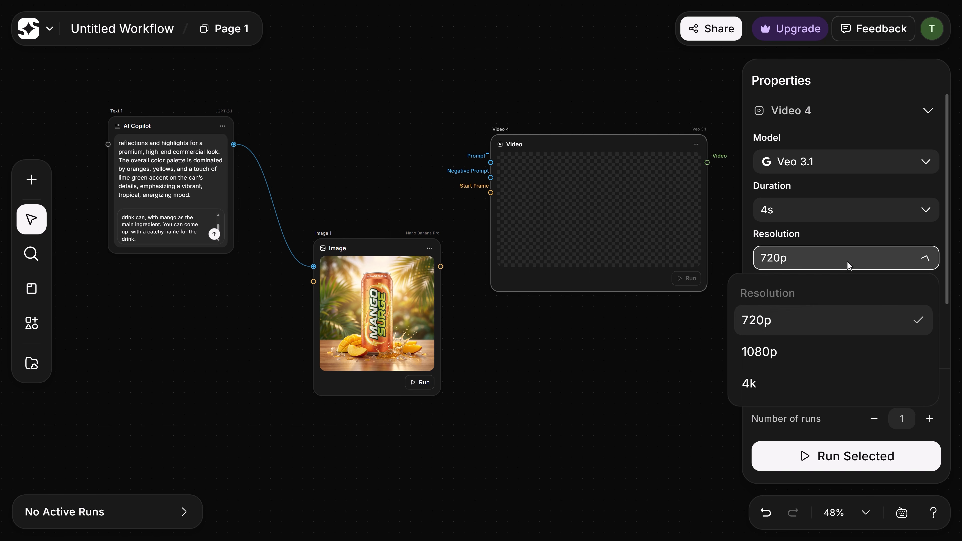
{"action": "left_click", "coordinate": [811, 357]}
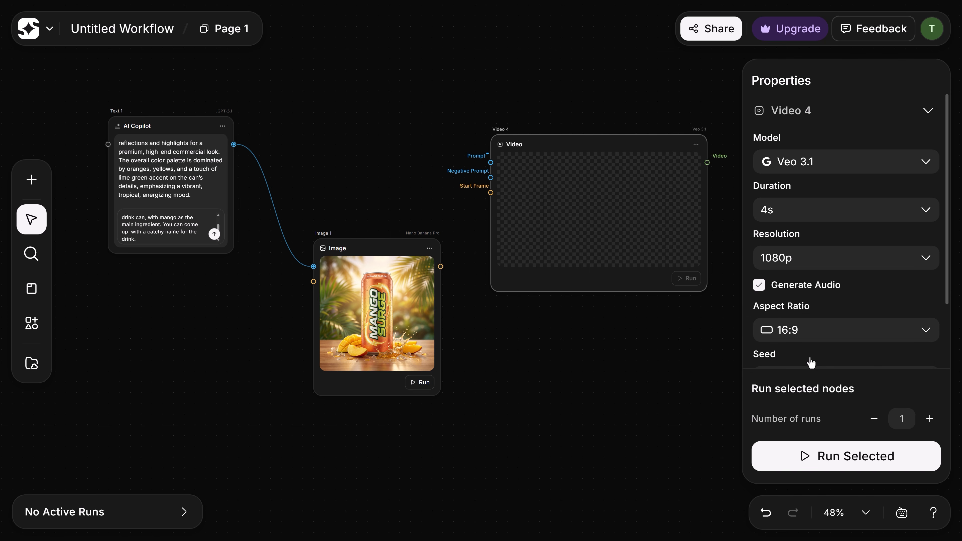
Connect the Image node's output to the Video node's Start Frame input and set the video's aspect ratio to 9:16.
{"action": "left_click", "coordinate": [652, 367]}
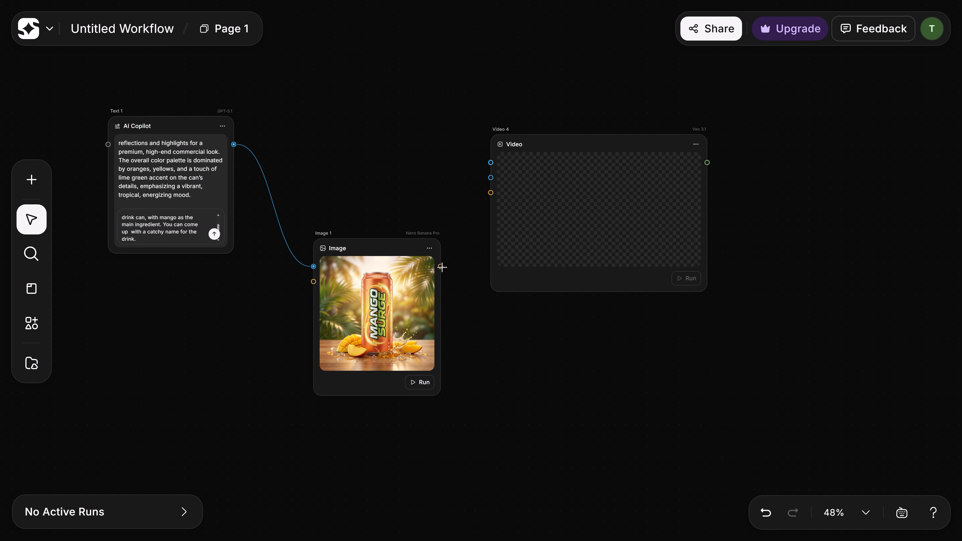
{"action": "left_click_drag", "start_coordinate": [488, 196], "coordinate": [488, 196]}
{"action": "left_click_drag", "start_coordinate": [547, 213], "coordinate": [624, 233]}
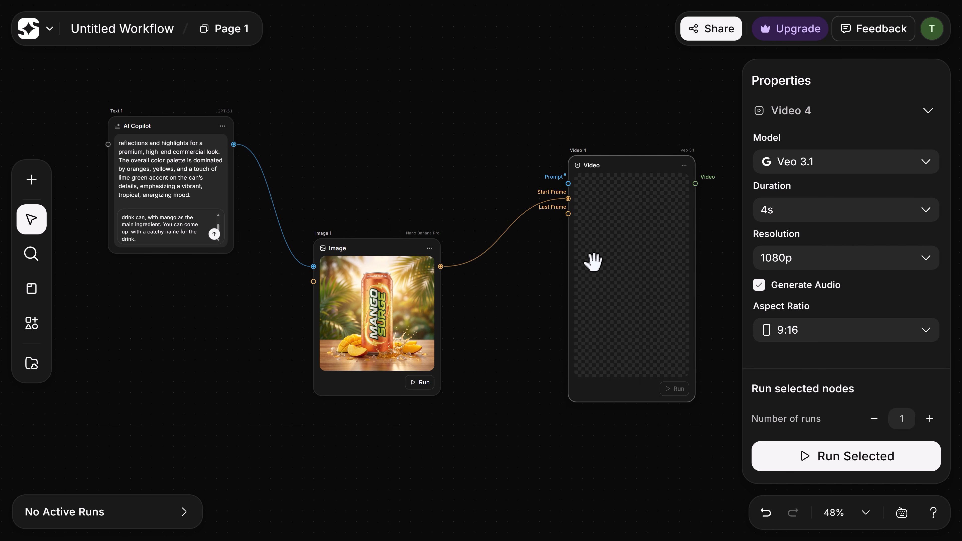
Add a GPT-4o AI Copilot node above the Image node and link its prompt output to the Video node's Prompt input.
{"action": "double_click", "coordinate": [424, 119]}
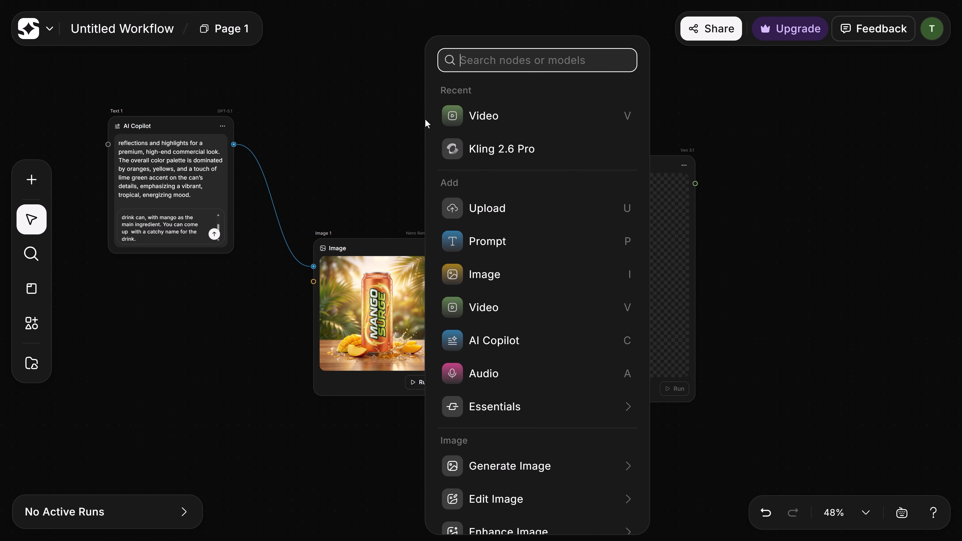
{"action": "type", "text": "text"}
{"action": "left_click", "coordinate": [493, 115]}
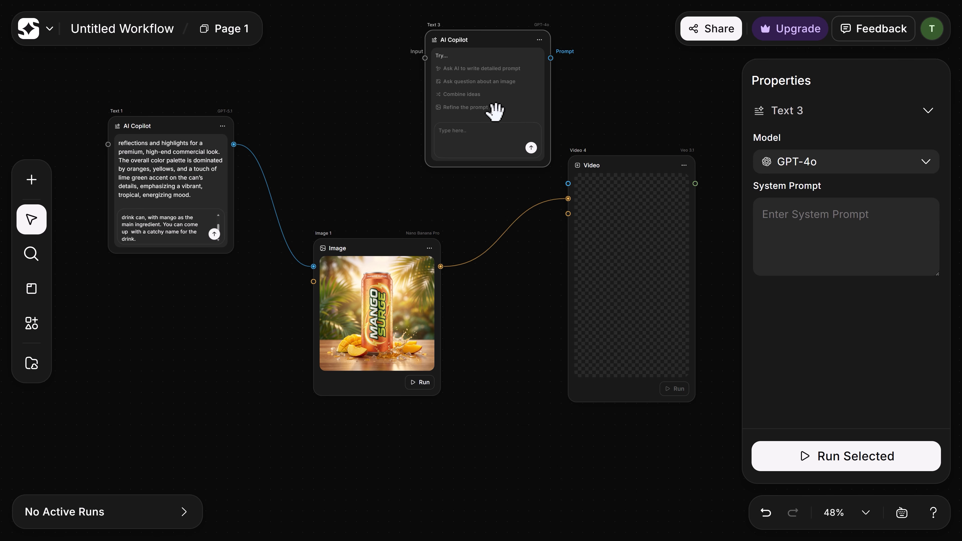
{"action": "left_click_drag", "start_coordinate": [508, 48], "coordinate": [488, 81]}
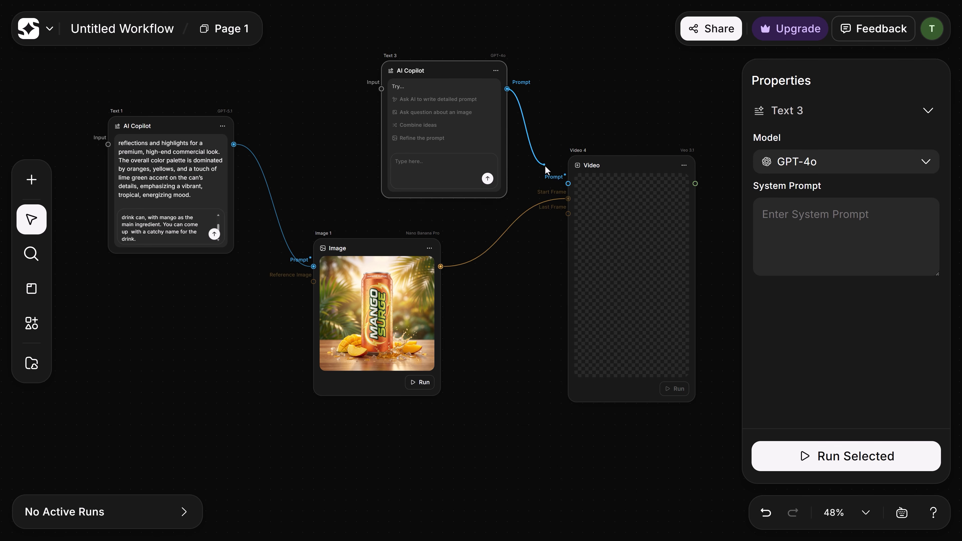
Have the Text 3 Copilot write a detailed Google Veo prompt for turning a reference frame of an energy drink into a video.
{"action": "type", "text": "I have a reference frame of an energy drink. Write me a detailed prompt I can use in google veo to turn it into a video."}
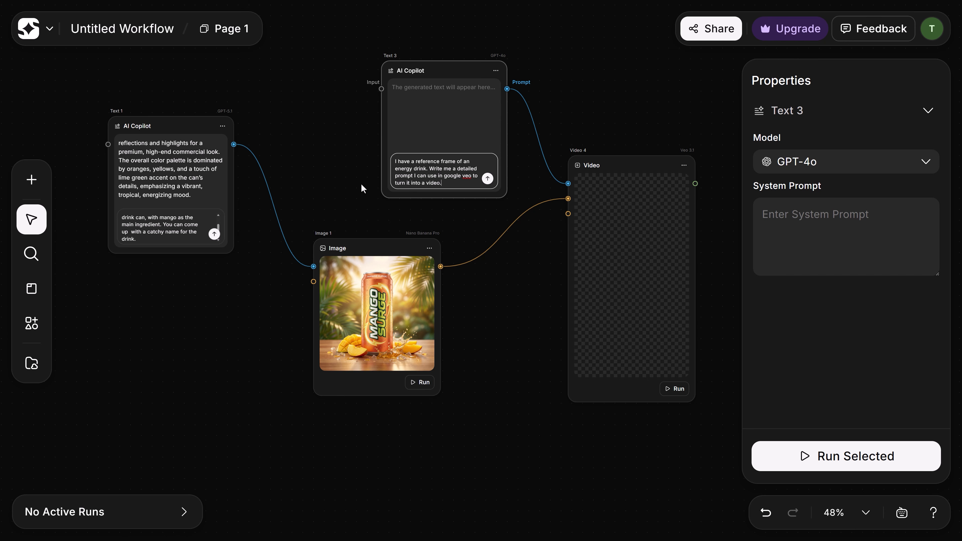
{"action": "left_click", "coordinate": [493, 176]}
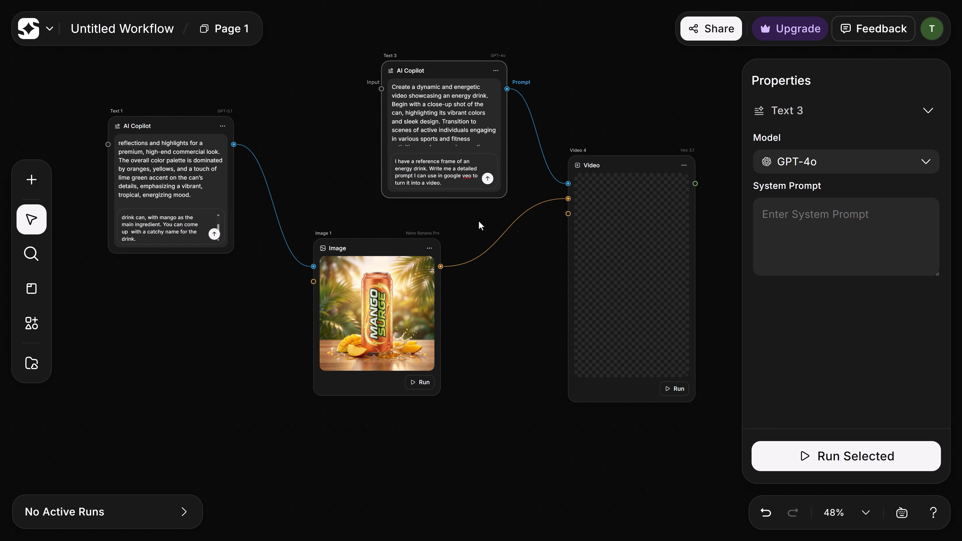
{"action": "left_click_drag", "start_coordinate": [473, 92], "coordinate": [455, 79]}
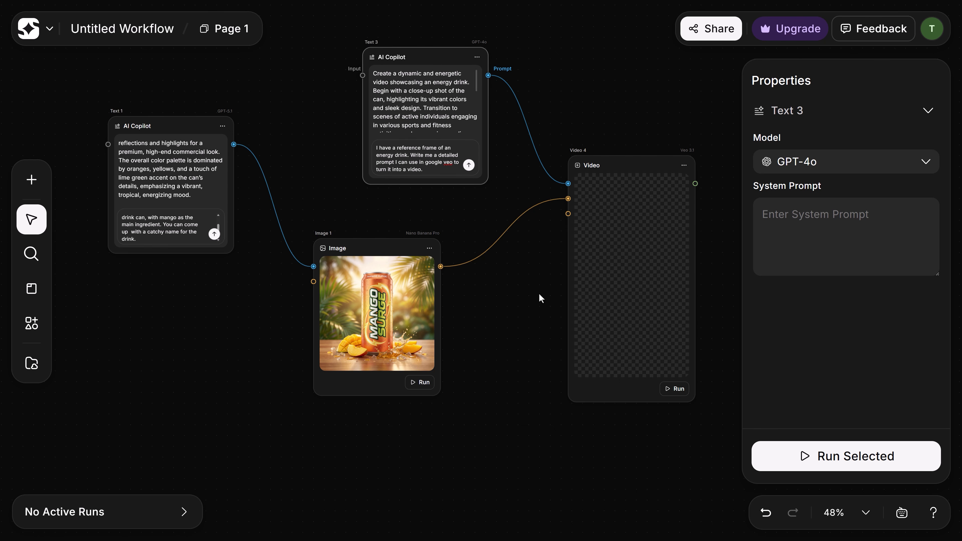
Run the Video node and play the generated Mango Surge clip.
{"action": "left_click", "coordinate": [672, 394]}
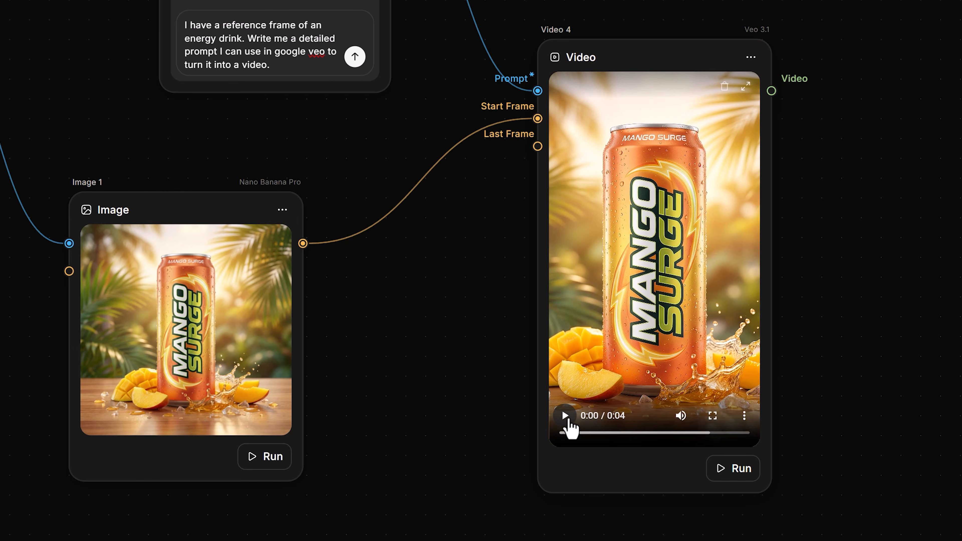
{"action": "left_click", "coordinate": [583, 360]}
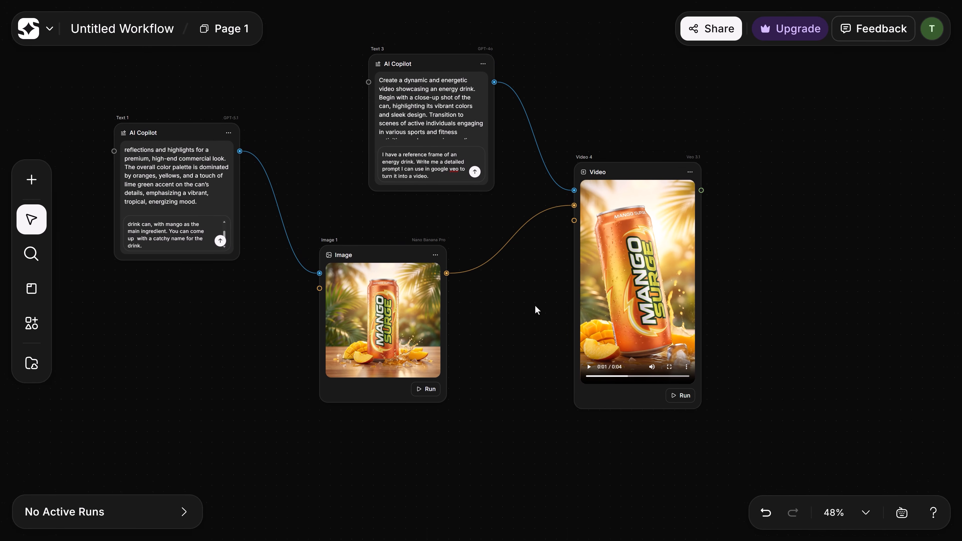
{"action": "left_click_drag", "start_coordinate": [535, 304], "coordinate": [560, 341]}
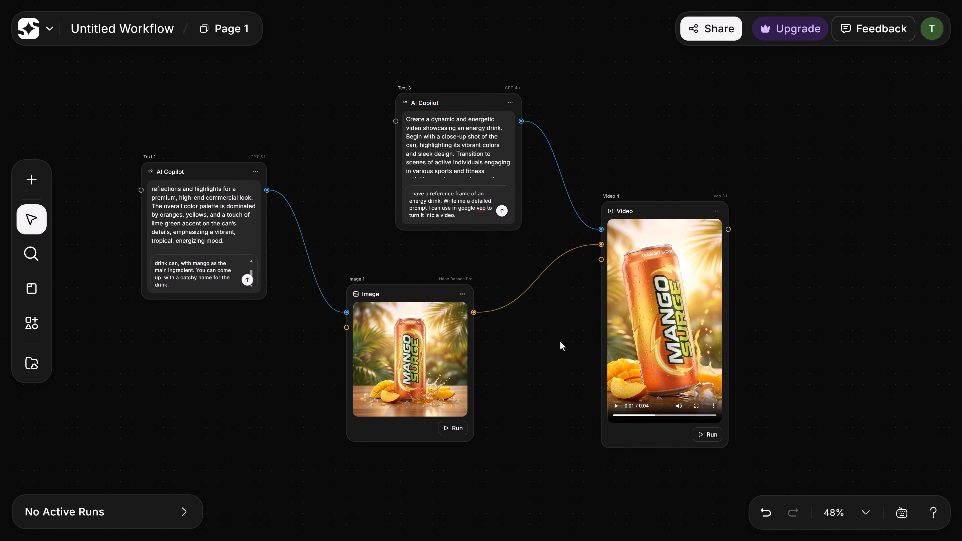
Reposition the Image node, both AI Copilot nodes and the Video node slightly on the canvas.
{"action": "left_click_drag", "start_coordinate": [381, 346], "coordinate": [362, 371]}
{"action": "left_click_drag", "start_coordinate": [215, 235], "coordinate": [181, 236]}
{"action": "left_click_drag", "start_coordinate": [461, 170], "coordinate": [432, 147]}
{"action": "left_click_drag", "start_coordinate": [666, 212], "coordinate": [640, 209]}
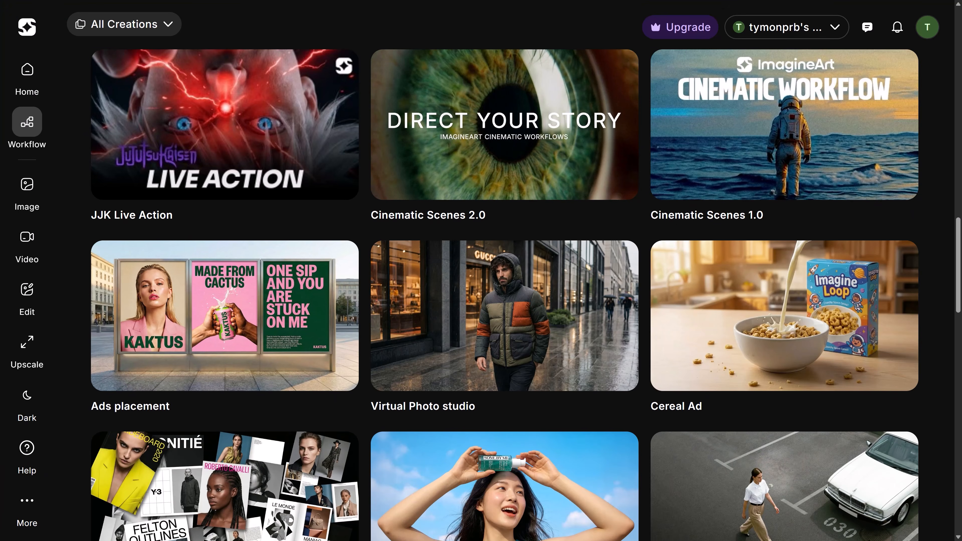
Find the Product Showcase template in the workflow gallery and duplicate it into the workspace.
{"action": "scroll", "coordinate": [525, 295], "scroll_direction": "down", "scroll_amount": 7}
{"action": "scroll", "coordinate": [526, 295], "scroll_direction": "down", "scroll_amount": 18}
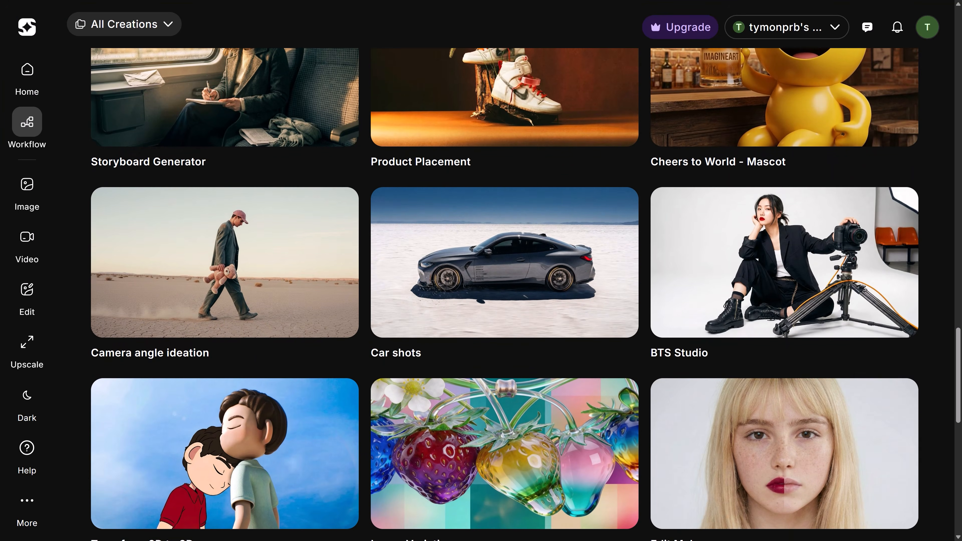
{"action": "scroll", "coordinate": [511, 226], "scroll_direction": "down", "scroll_amount": 8}
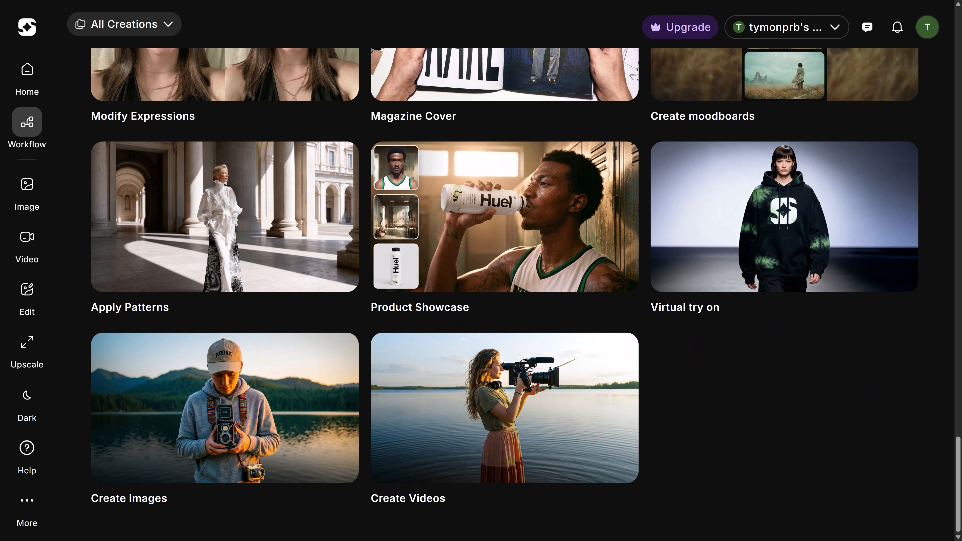
{"action": "left_click", "coordinate": [508, 224]}
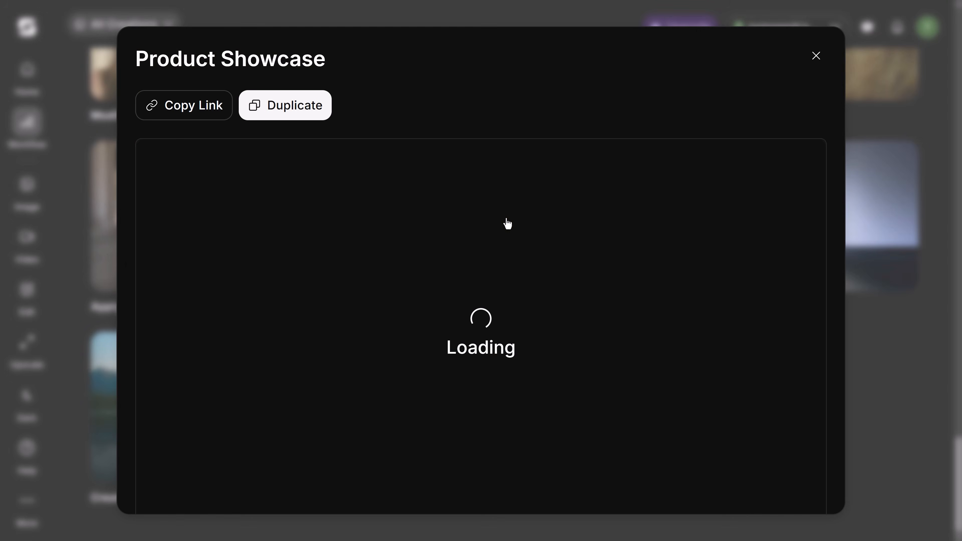
{"action": "left_click_drag", "start_coordinate": [472, 211], "coordinate": [441, 206]}
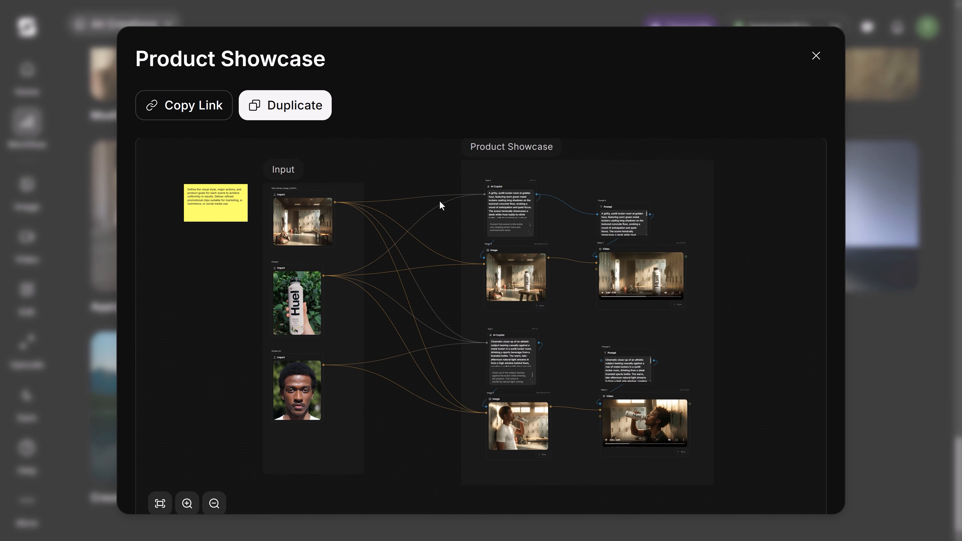
{"action": "left_click", "coordinate": [303, 118]}
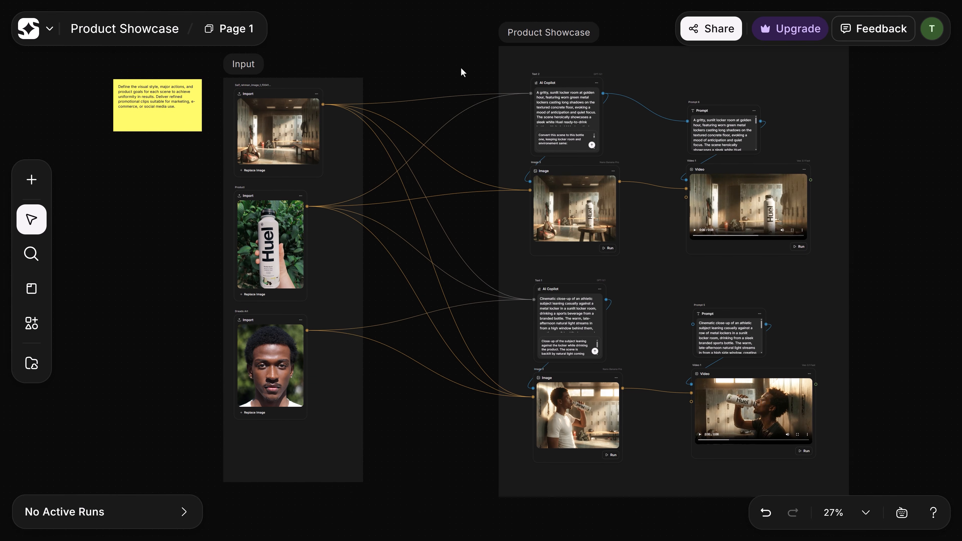
Replace the Huel bottle picture in the template's Product import node with the Mango Surge can image.
{"action": "left_click_drag", "start_coordinate": [462, 72], "coordinate": [435, 72]}
{"action": "mouse_move", "coordinate": [328, 88]}
{"action": "left_mouse_down"}
{"action": "mouse_move", "coordinate": [351, 90]}
{"action": "mouse_move", "coordinate": [337, 89]}
{"action": "left_mouse_up"}
{"action": "left_click_drag", "start_coordinate": [754, 95], "coordinate": [758, 90]}
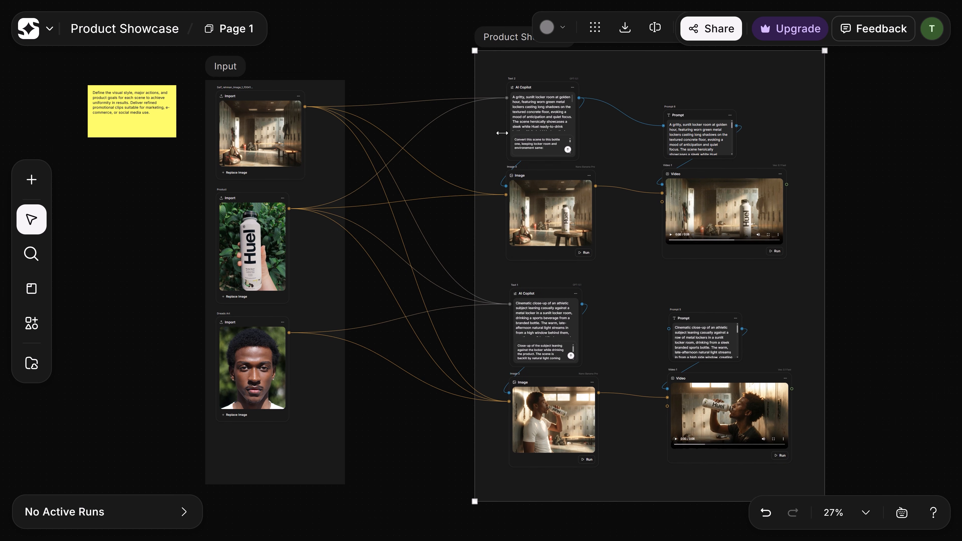
{"action": "left_click", "coordinate": [279, 148]}
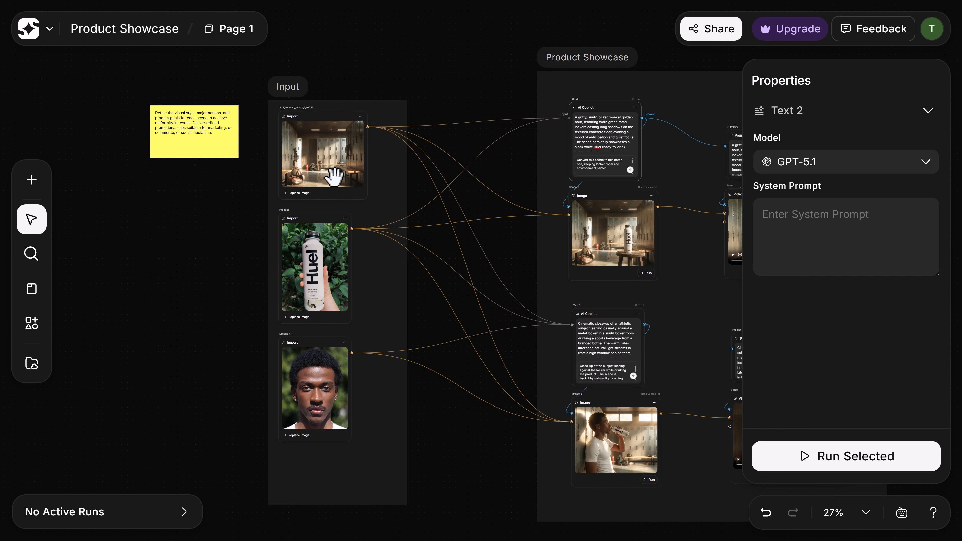
{"action": "scroll", "coordinate": [334, 177], "scroll_direction": "up", "scroll_amount": 5}
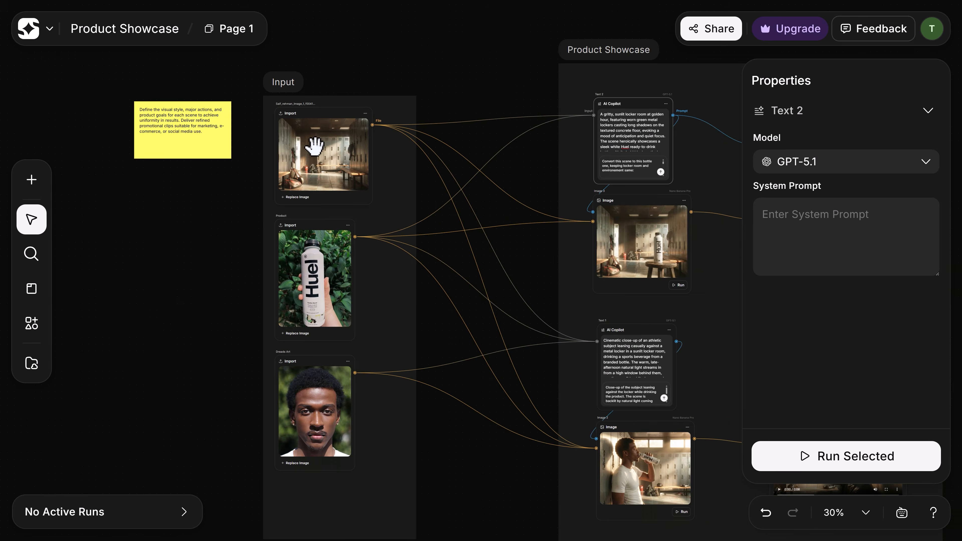
{"action": "left_click_drag", "start_coordinate": [439, 296], "coordinate": [516, 183]}
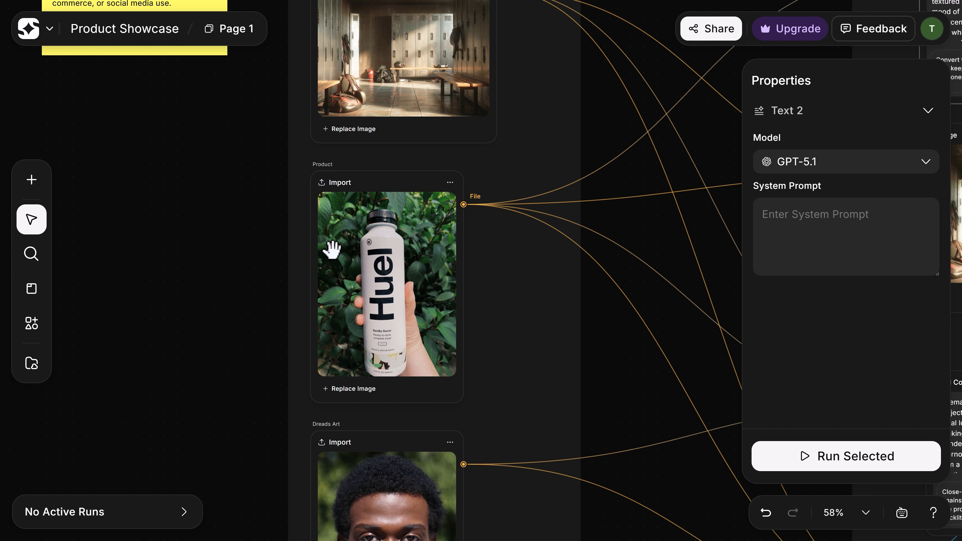
{"action": "left_click", "coordinate": [24, 372]}
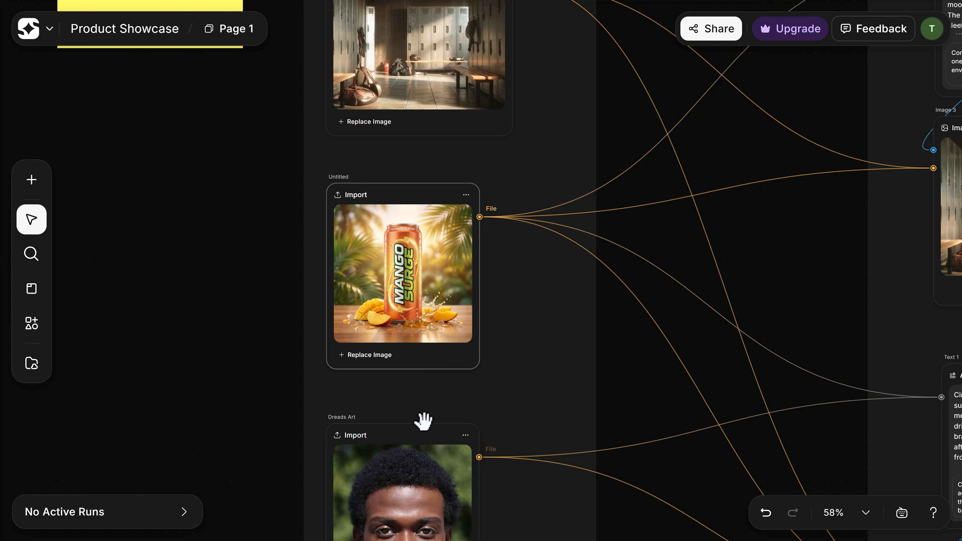
Replace the man's portrait in the Dreads Art import node with the SQUARE image.
{"action": "left_click_drag", "start_coordinate": [423, 421], "coordinate": [445, 219]}
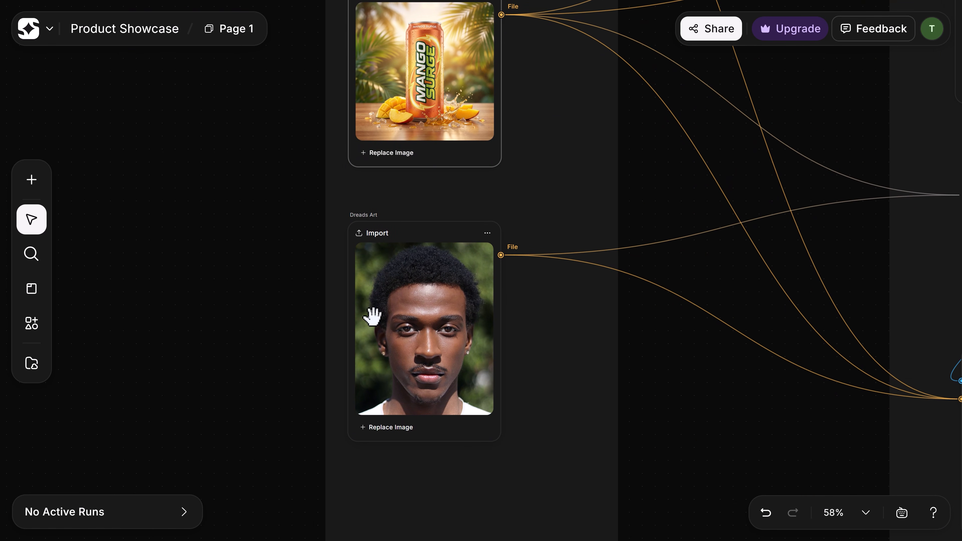
{"action": "left_click", "coordinate": [392, 431]}
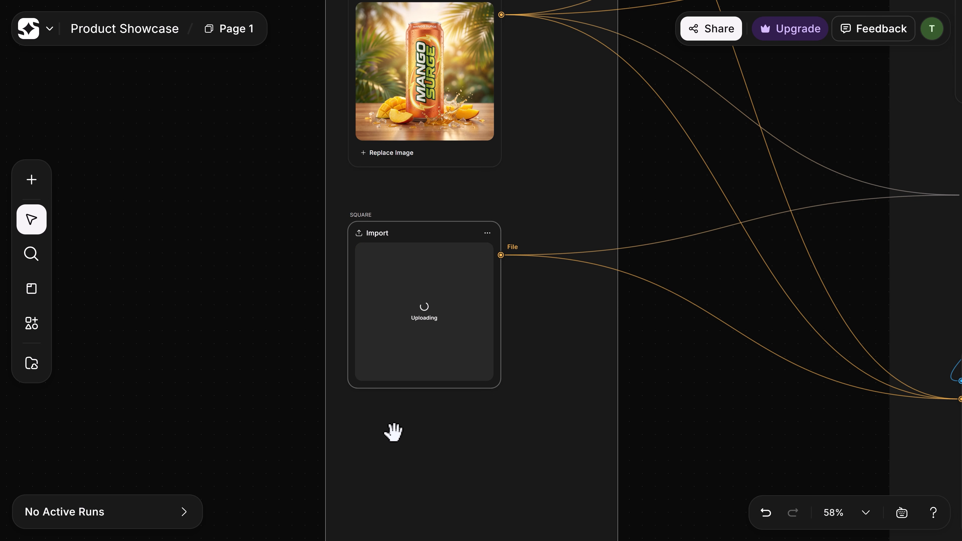
{"action": "scroll", "coordinate": [393, 430], "scroll_direction": "down", "scroll_amount": 5}
{"action": "scroll", "coordinate": [392, 430], "scroll_direction": "down", "scroll_amount": 2}
Regenerate the prompts in both AI Copilot nodes, Text 2 and Text 1, from the replaced input images.
{"action": "left_click_drag", "start_coordinate": [573, 414], "coordinate": [373, 424]}
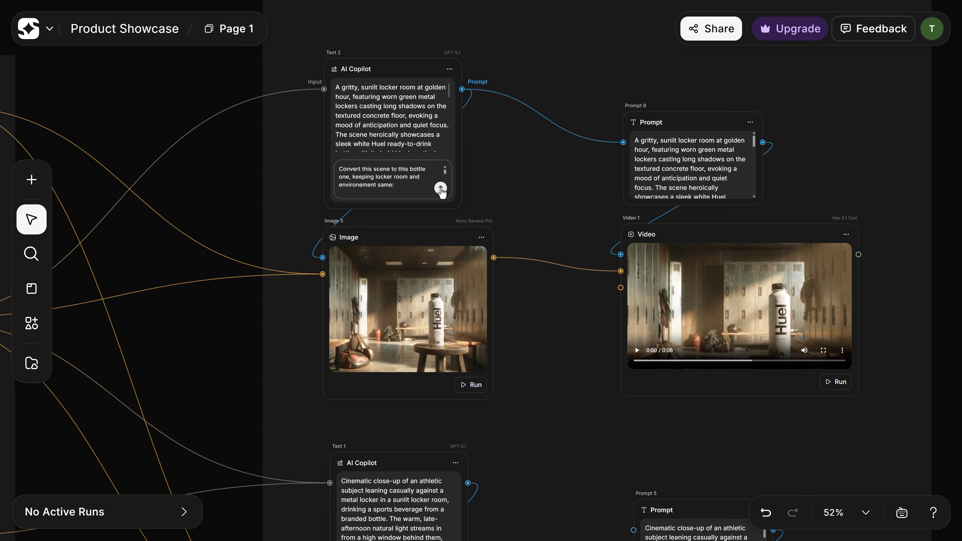
{"action": "left_click", "coordinate": [441, 188]}
{"action": "scroll", "coordinate": [527, 212], "scroll_direction": "down", "scroll_amount": 3}
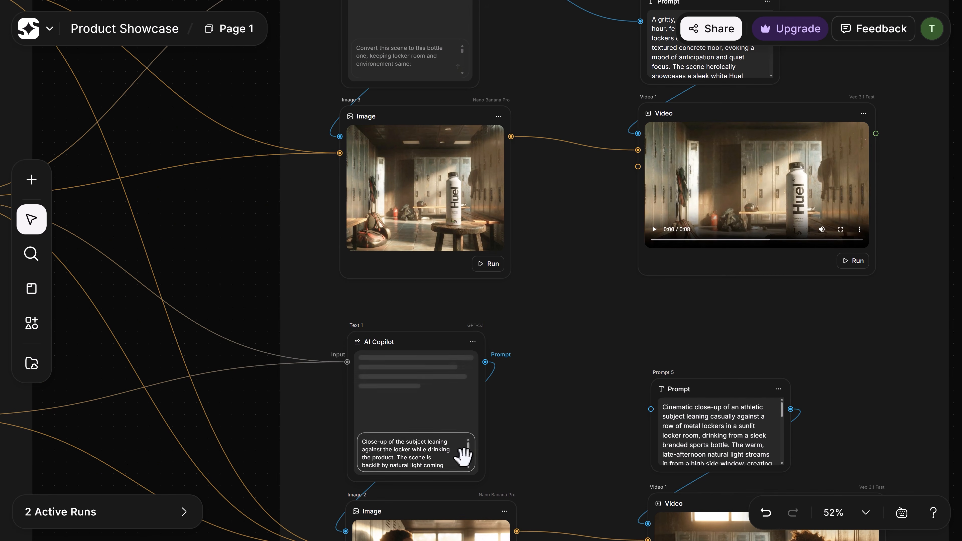
{"action": "left_click", "coordinate": [463, 464]}
{"action": "scroll", "coordinate": [547, 296], "scroll_direction": "up", "scroll_amount": 3}
{"action": "scroll", "coordinate": [502, 119], "scroll_direction": "left", "scroll_amount": 6}
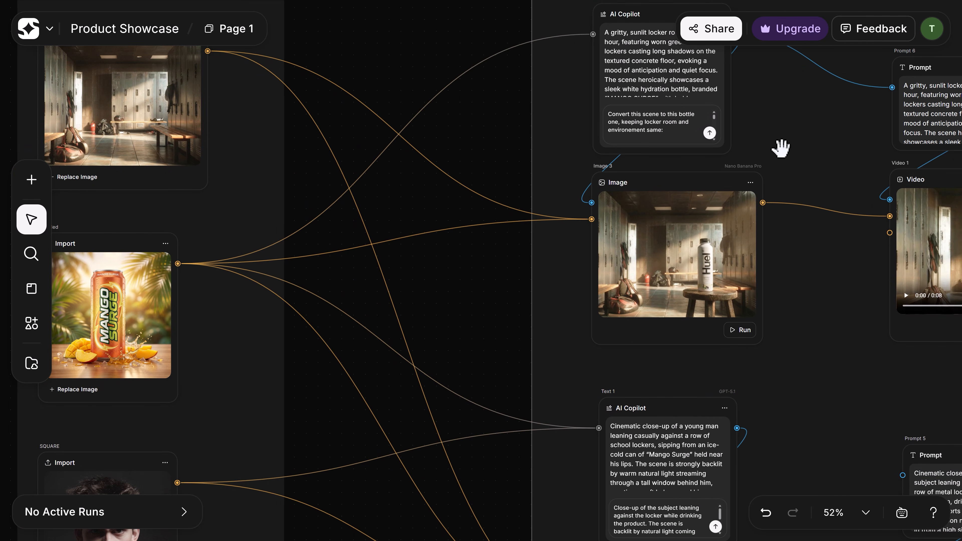
Run the locker room Image 3 node and the Video node connected to it.
{"action": "scroll", "coordinate": [755, 151], "scroll_direction": "right", "scroll_amount": 6}
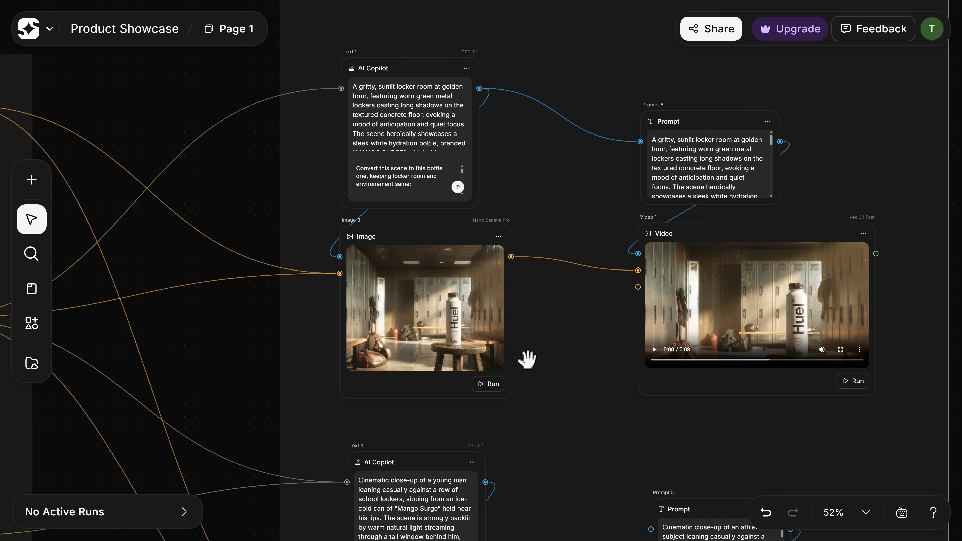
{"action": "left_click", "coordinate": [490, 385]}
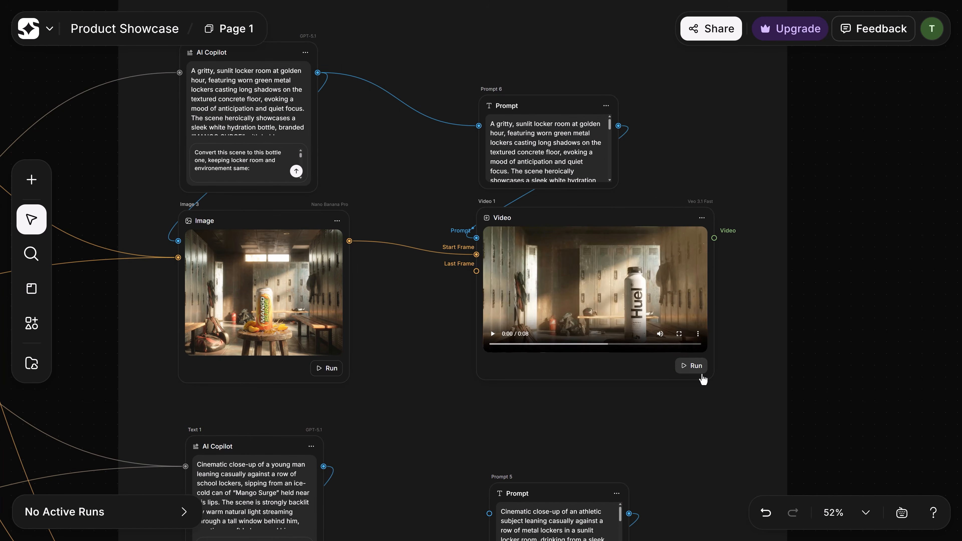
{"action": "left_click", "coordinate": [694, 366]}
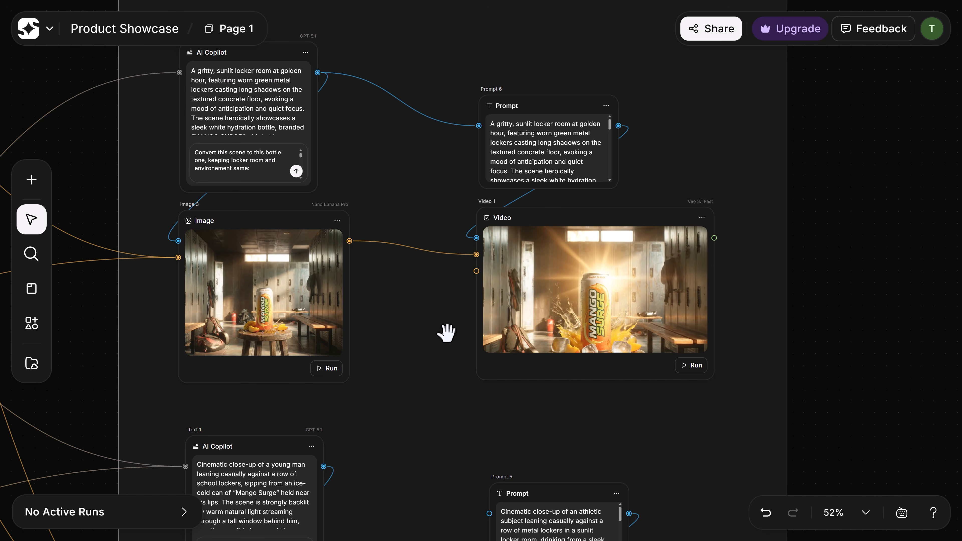
Run the drinking-scene Image 2 node and its connected Video node, and play the resulting clip.
{"action": "left_click_drag", "start_coordinate": [444, 412], "coordinate": [455, 397]}
{"action": "scroll", "coordinate": [455, 397], "scroll_direction": "down", "scroll_amount": 9}
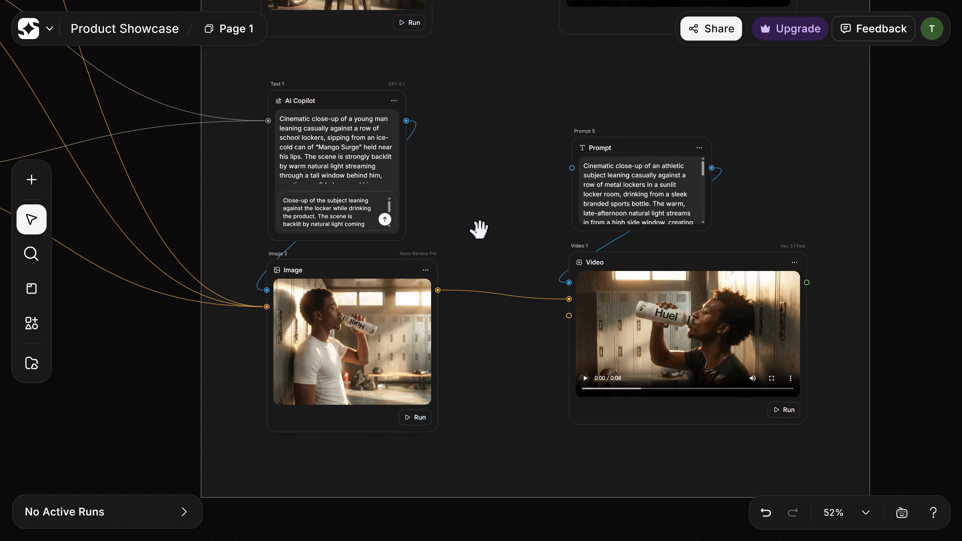
{"action": "left_click", "coordinate": [427, 420]}
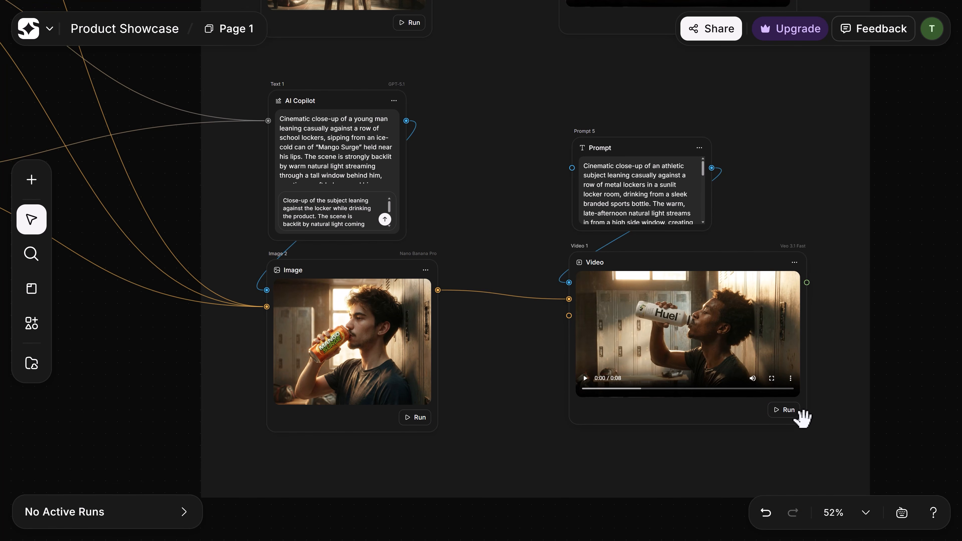
{"action": "left_click", "coordinate": [793, 416]}
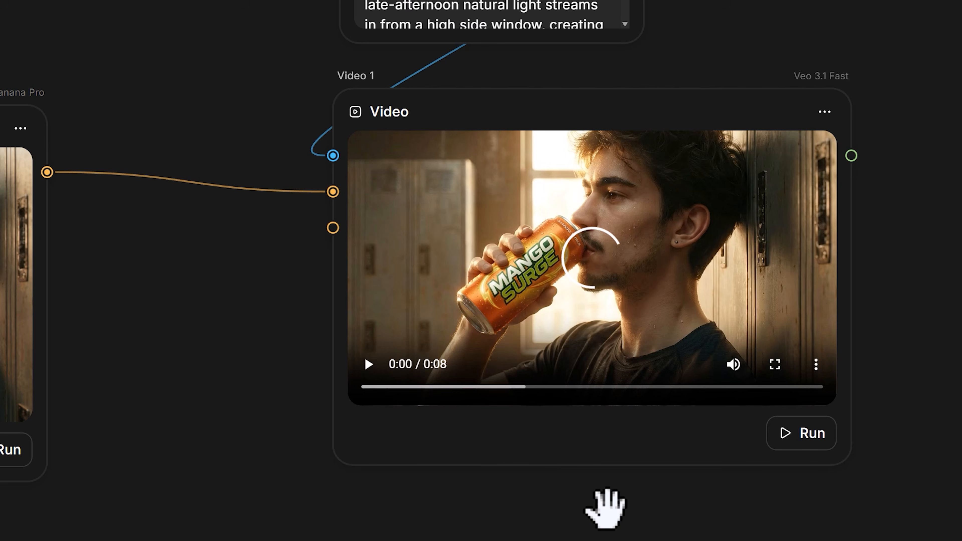
{"action": "left_click", "coordinate": [584, 379]}
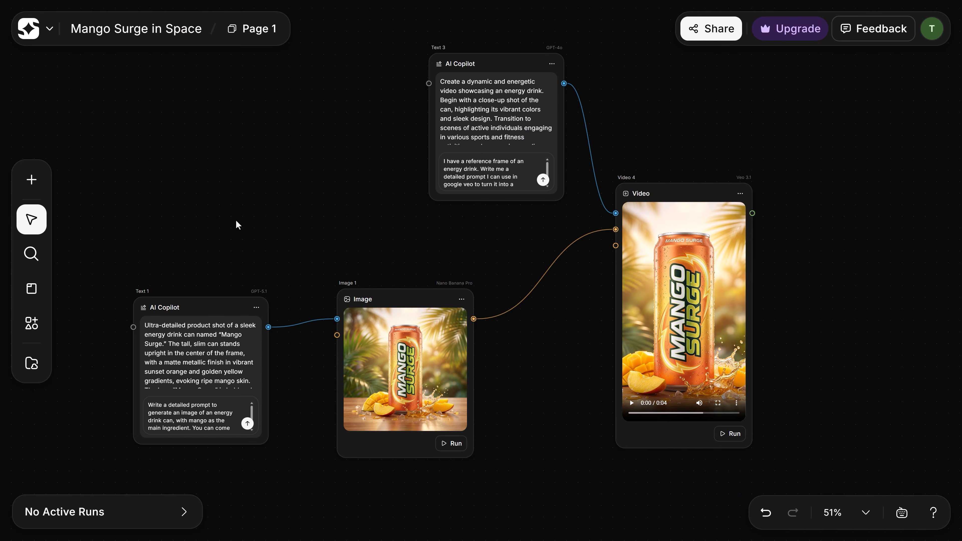
In Mango Surge in Space, regenerate Text 1 and Image 1 from a request for an ice cold, purple-branded 'Mango Surge' can floating in space.
{"action": "left_click_drag", "start_coordinate": [236, 221], "coordinate": [319, 191]}
{"action": "scroll", "coordinate": [288, 309], "scroll_direction": "up", "scroll_amount": 4}
{"action": "left_click_drag", "start_coordinate": [427, 179], "coordinate": [459, 111]}
{"action": "left_click", "coordinate": [259, 357]}
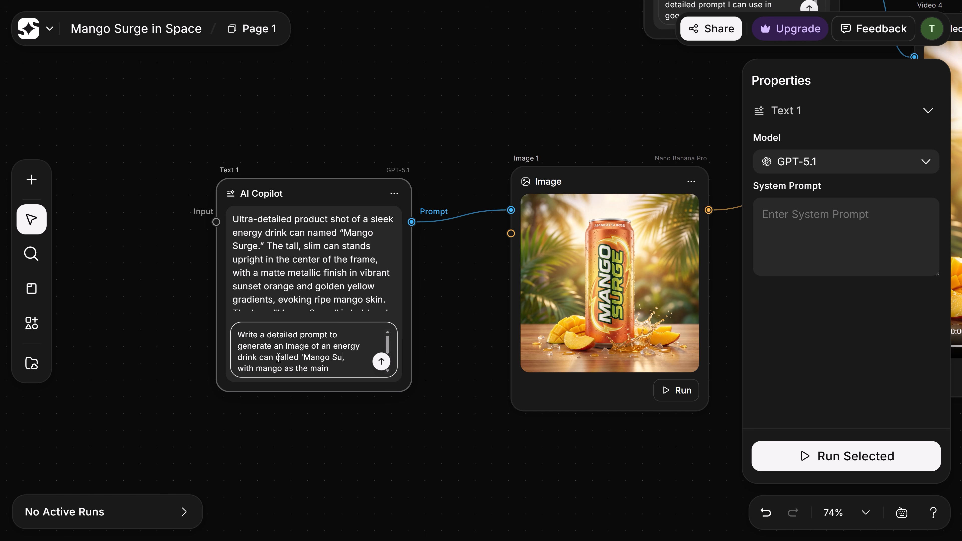
{"action": "type", "text": "ingredient. The can has to be ice cold, purple branding, and floating in space"}
{"action": "left_click", "coordinate": [448, 386]}
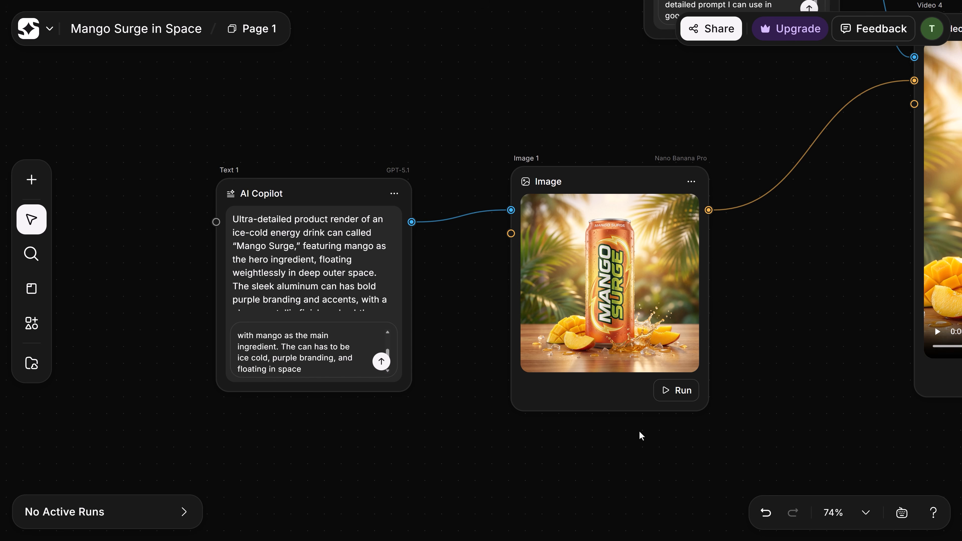
{"action": "left_click", "coordinate": [685, 397]}
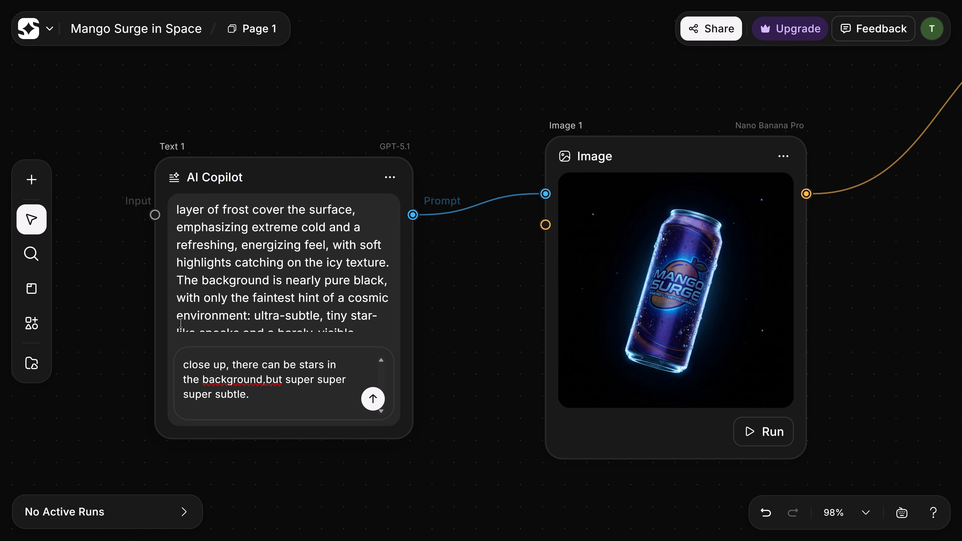
Add "floating in space" to the energy drink reference frame description in the Text 3 Copilot request.
{"action": "scroll", "coordinate": [814, 301], "scroll_direction": "right", "scroll_amount": 5}
{"action": "scroll", "coordinate": [814, 301], "scroll_direction": "up", "scroll_amount": 1}
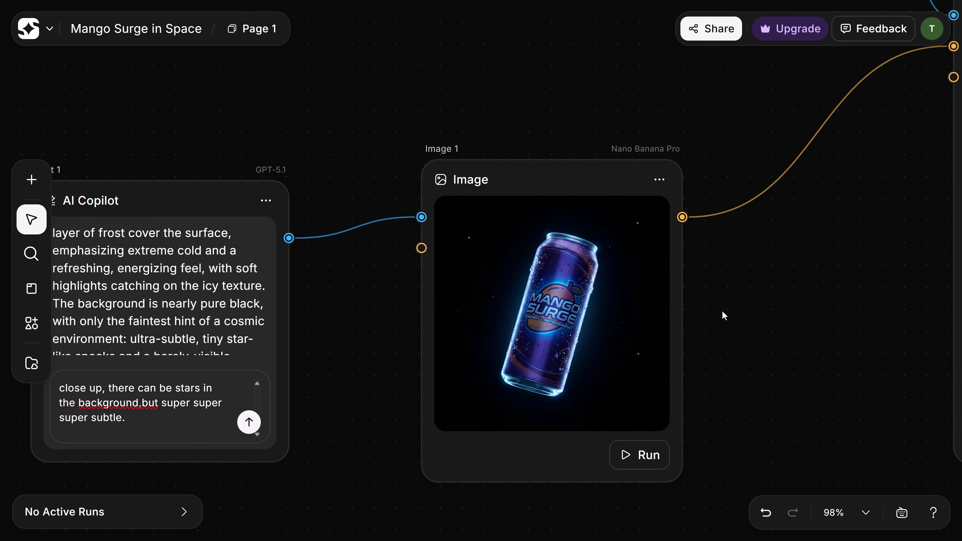
{"action": "left_click_drag", "start_coordinate": [872, 176], "coordinate": [371, 262]}
{"action": "scroll", "coordinate": [371, 262], "scroll_direction": "down", "scroll_amount": 1}
{"action": "scroll", "coordinate": [372, 266], "scroll_direction": "down", "scroll_amount": 2}
{"action": "left_click_drag", "start_coordinate": [274, 168], "coordinate": [383, 318]}
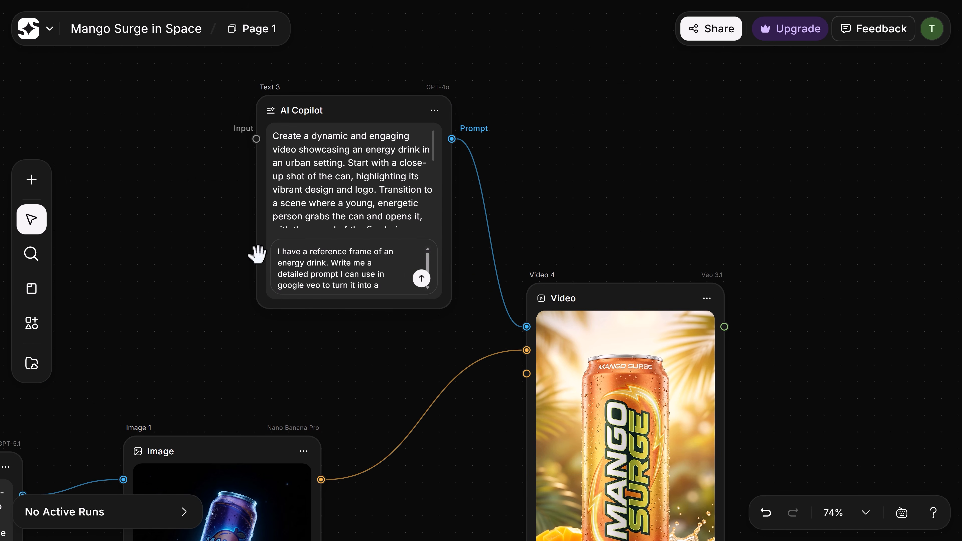
{"action": "left_click", "coordinate": [388, 284]}
{"action": "type", "text": "floating in space"}
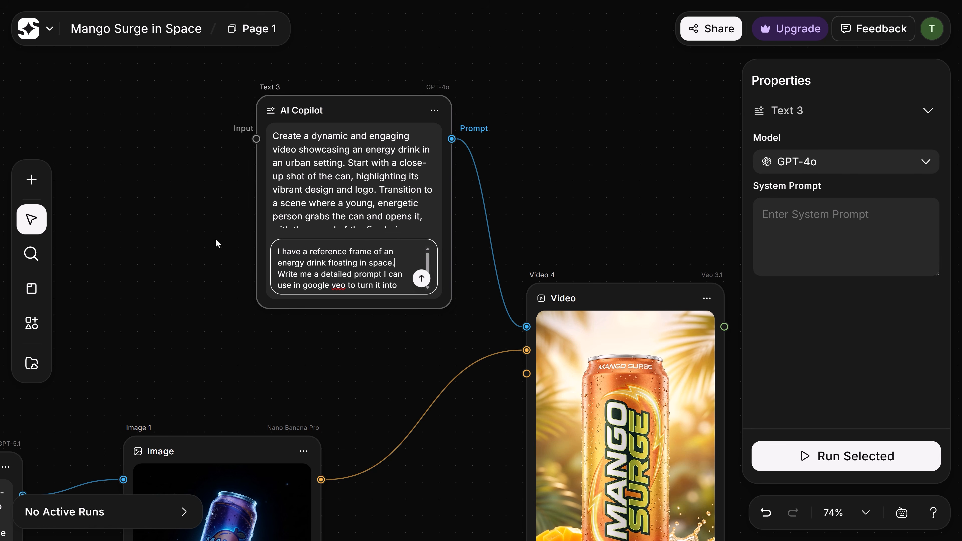
Ask Text 3 for a close-up Google Veo prompt with the drink floating and rotating very slowly, and run Video 4 for playback.
{"action": "type", "text": " I want to use google veo to turn it into a video. I want the drink to float in space very slowly, rotating."}
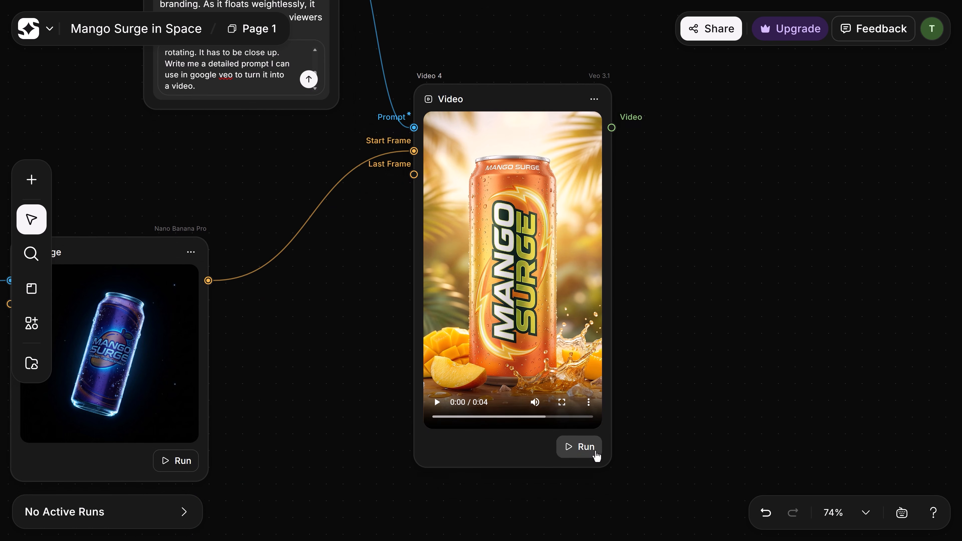
{"action": "left_click", "coordinate": [595, 454]}
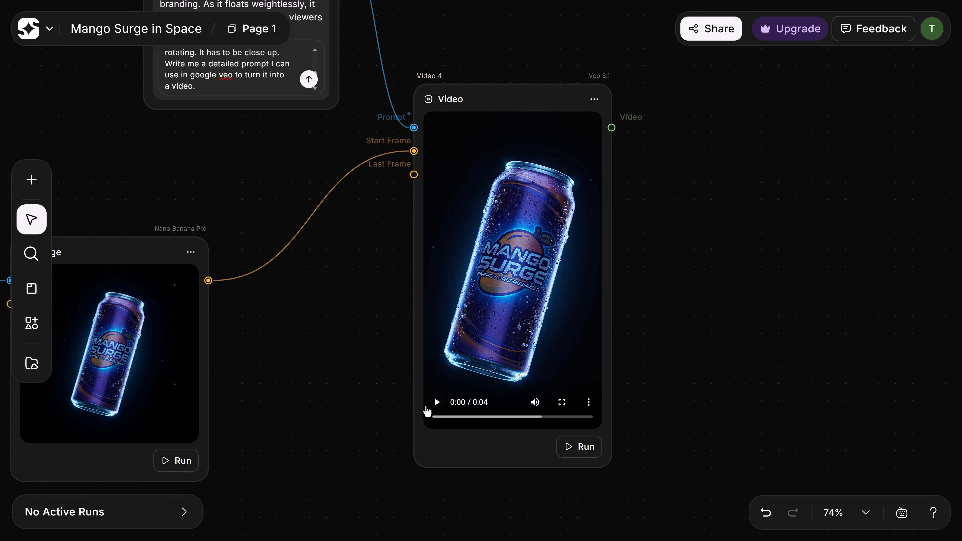
{"action": "left_click", "coordinate": [436, 402]}
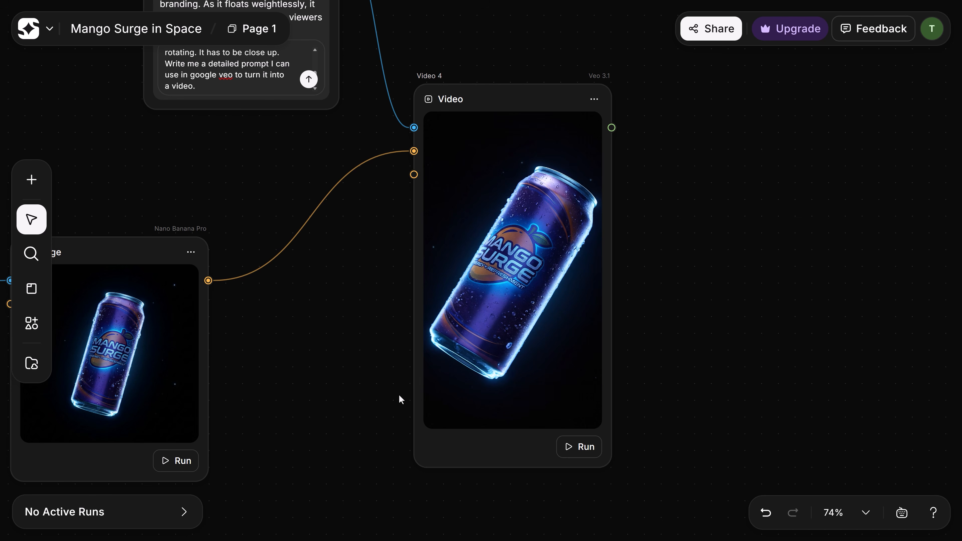
Set Video 4 to a 16:9 aspect ratio and 6s duration, and run it to play the new clip.
{"action": "left_click", "coordinate": [529, 97]}
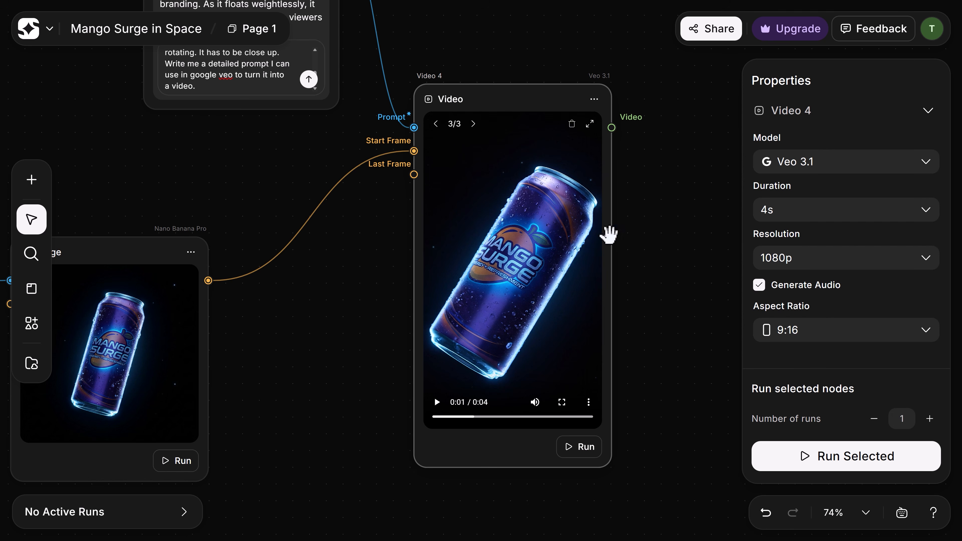
{"action": "left_click", "coordinate": [825, 339]}
{"action": "left_click", "coordinate": [804, 390]}
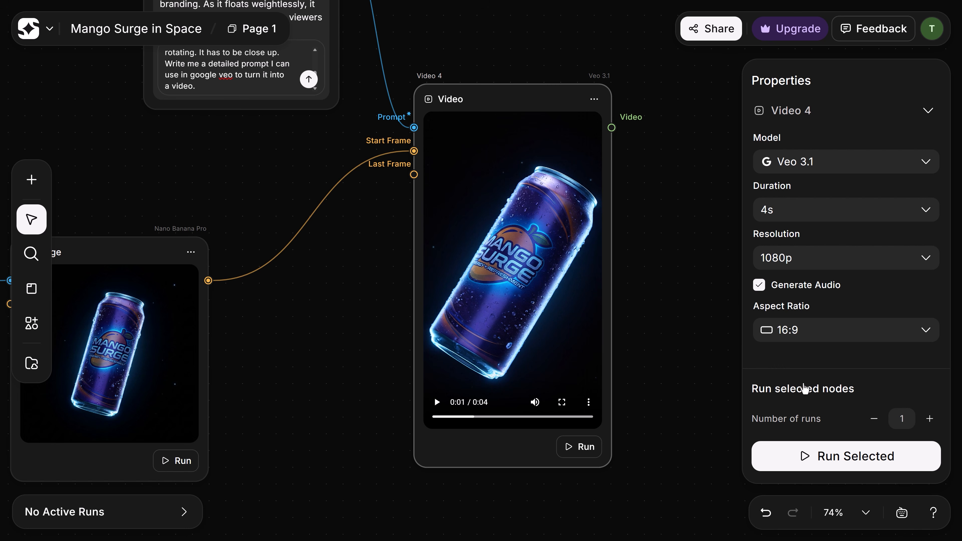
{"action": "left_click", "coordinate": [844, 210]}
{"action": "left_click", "coordinate": [814, 304]}
{"action": "left_click", "coordinate": [829, 459]}
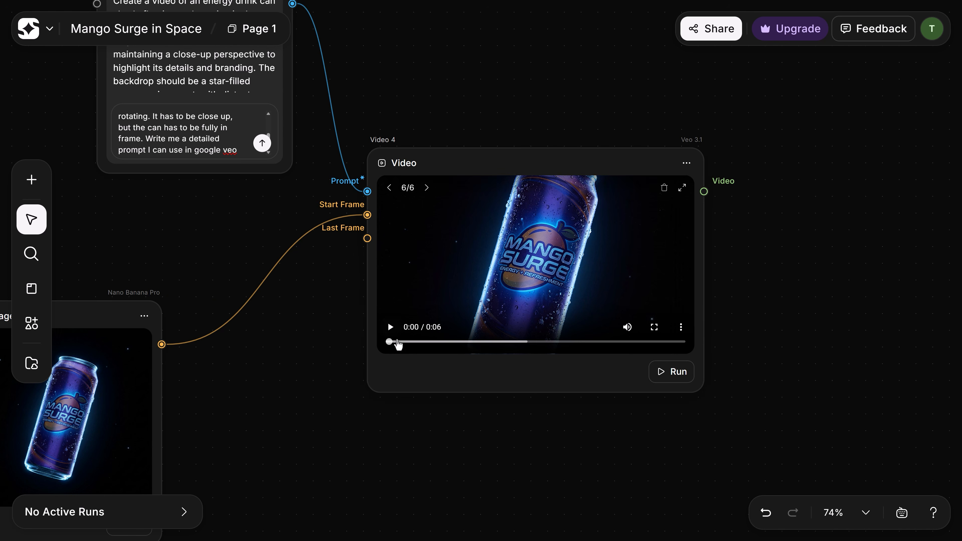
{"action": "left_click", "coordinate": [391, 327]}
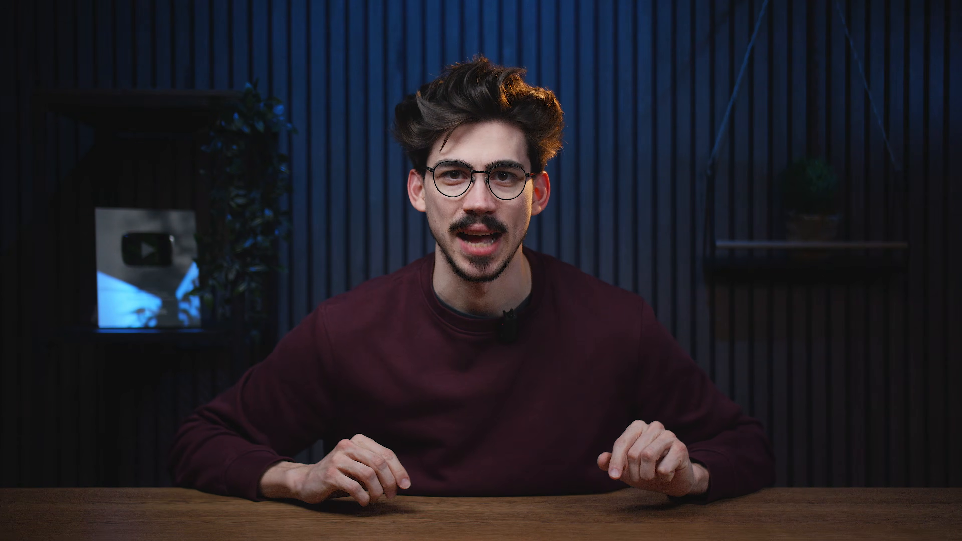
Add an AI Copilot node and place it below the Text 1 node.
{"action": "scroll", "coordinate": [677, 404], "scroll_direction": "down", "scroll_amount": 3}
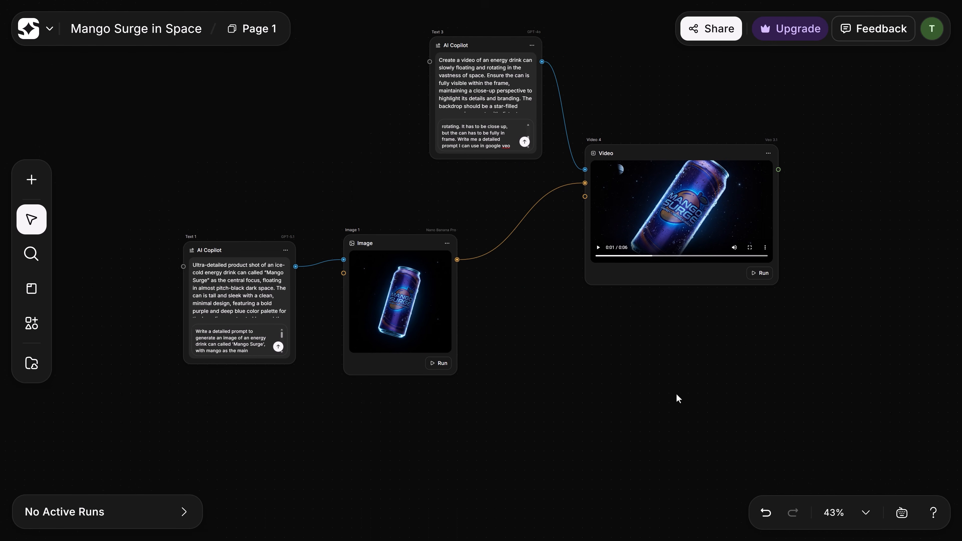
{"action": "double_click", "coordinate": [372, 373]}
{"action": "type", "text": "Copil"}
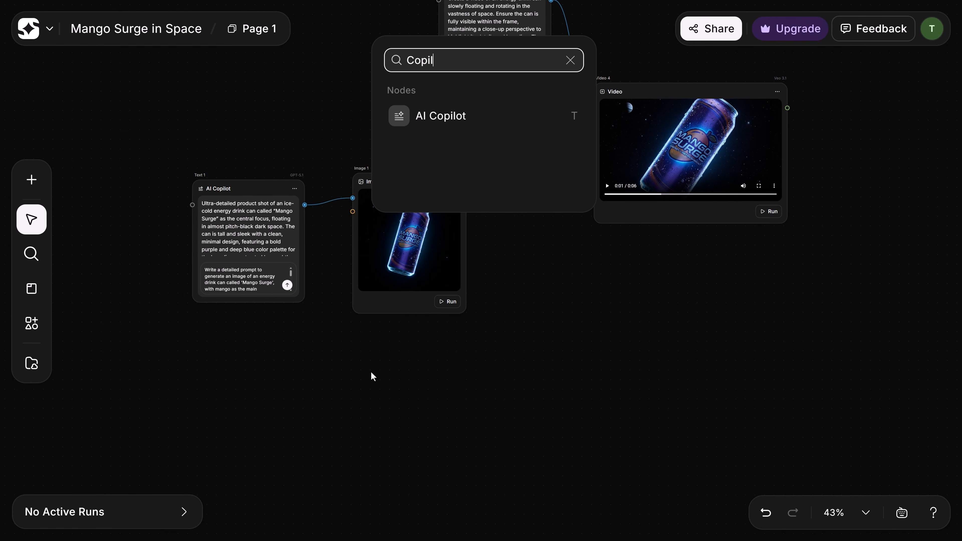
{"action": "left_click", "coordinate": [441, 116]}
{"action": "left_click_drag", "start_coordinate": [432, 39], "coordinate": [253, 350]}
Add an Image node beside the new Copilot and generate a highly realistic astronaut floating in pitch-black space with subtle stars.
{"action": "double_click", "coordinate": [428, 413]}
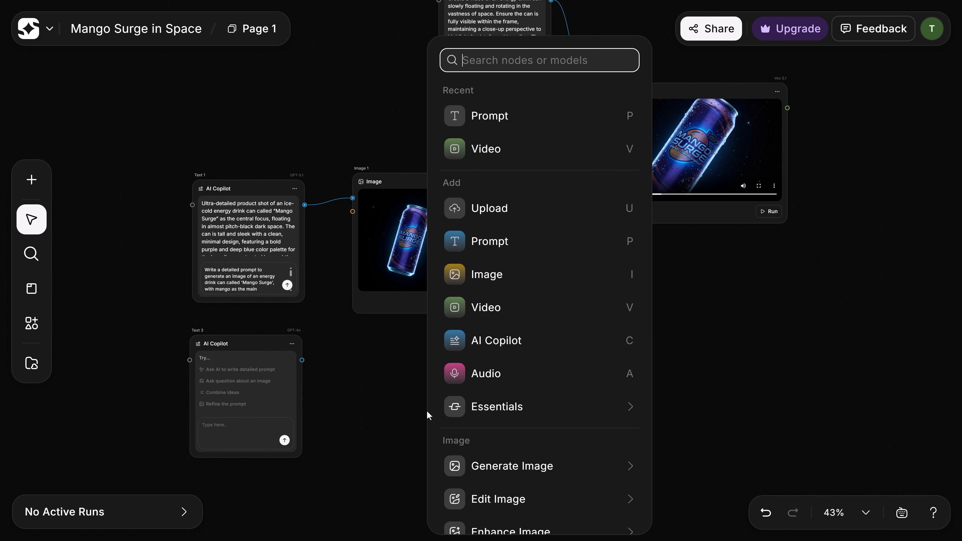
{"action": "left_click", "coordinate": [479, 275]}
{"action": "left_click_drag", "start_coordinate": [485, 42], "coordinate": [415, 352]}
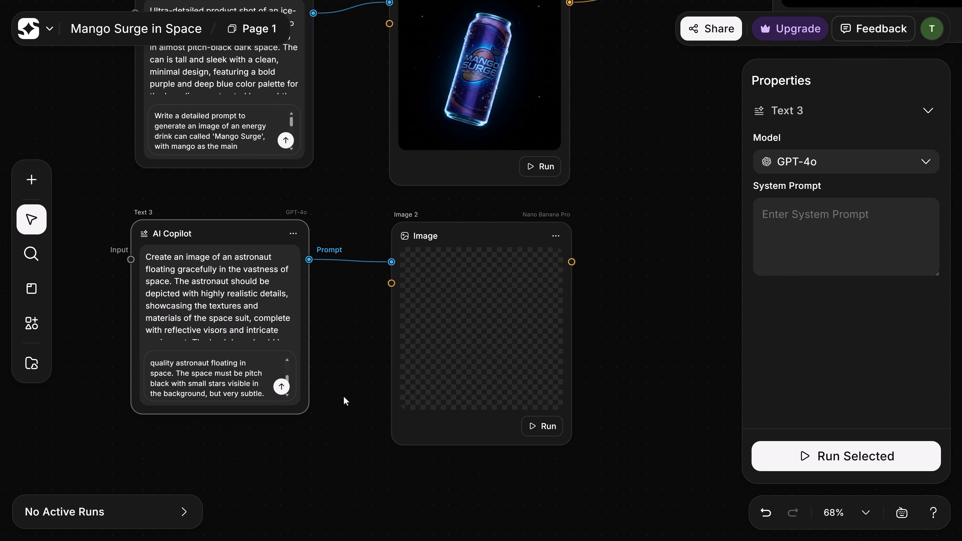
{"action": "left_click", "coordinate": [550, 427]}
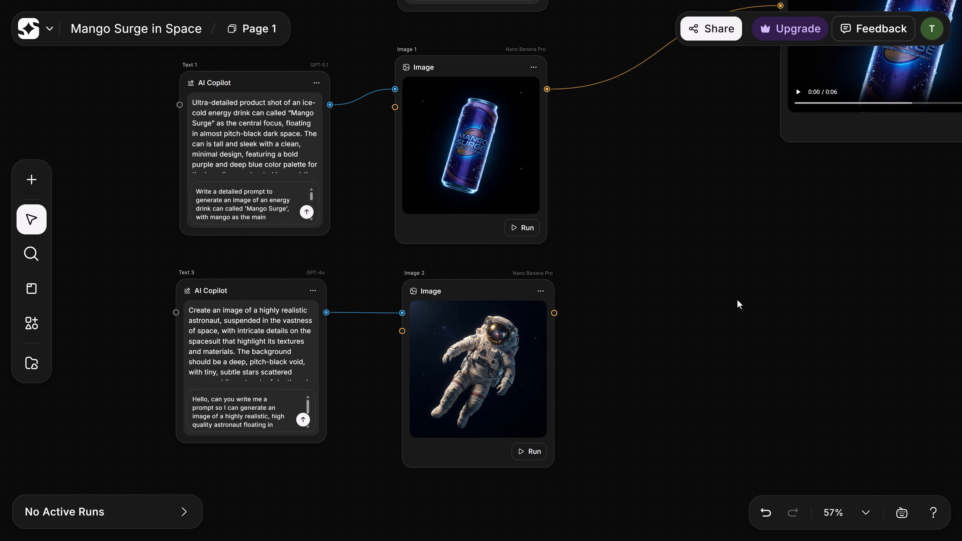
Add another Image node beyond the astronaut image, with the can image and astronaut image connected as its reference images.
{"action": "scroll", "coordinate": [697, 280], "scroll_direction": "right", "scroll_amount": 1}
{"action": "scroll", "coordinate": [698, 280], "scroll_direction": "up", "scroll_amount": 1}
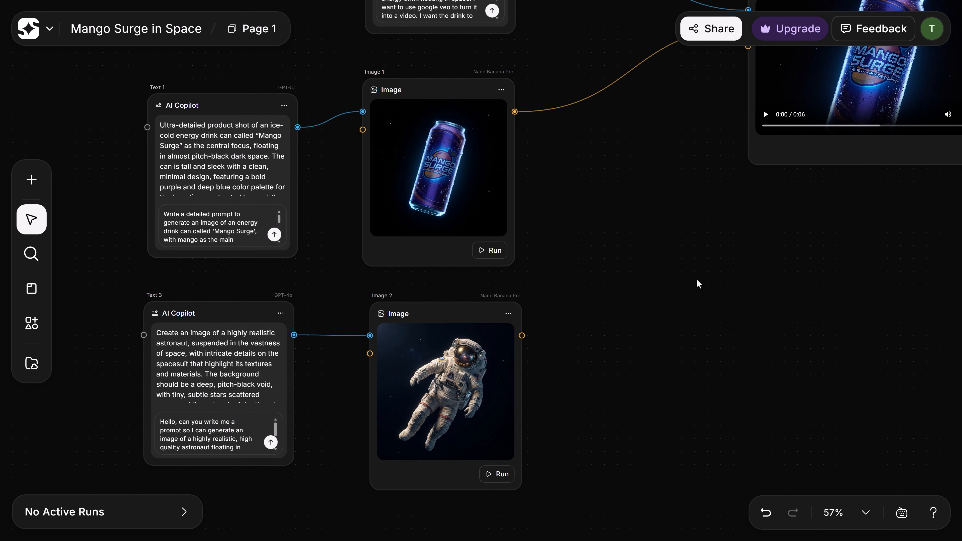
{"action": "left_click_drag", "start_coordinate": [457, 314], "coordinate": [454, 315]}
{"action": "left_click_drag", "start_coordinate": [608, 415], "coordinate": [545, 268]}
{"action": "scroll", "coordinate": [563, 274], "scroll_direction": "right", "scroll_amount": 3}
{"action": "scroll", "coordinate": [562, 273], "scroll_direction": "down", "scroll_amount": 1}
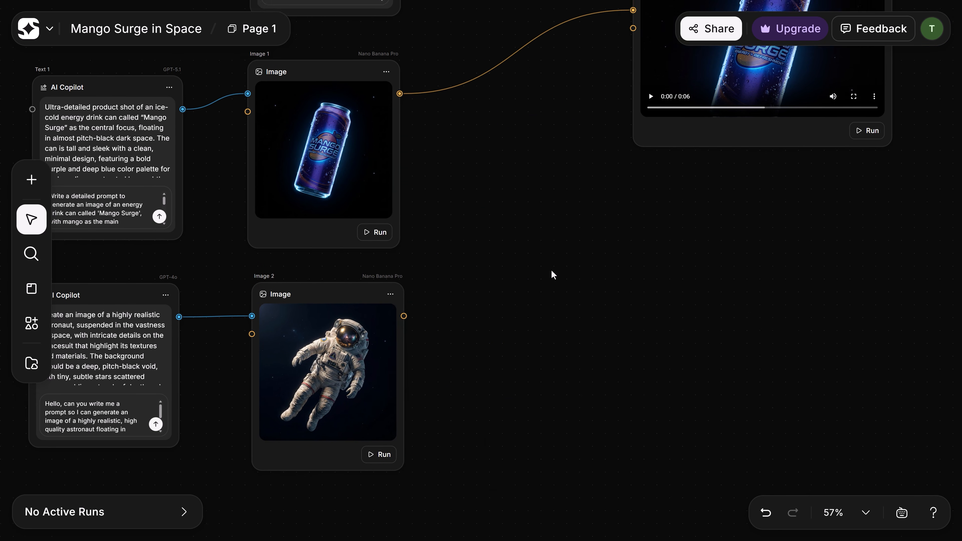
{"action": "right_click", "coordinate": [528, 392]}
{"action": "left_click", "coordinate": [550, 280]}
{"action": "left_click_drag", "start_coordinate": [587, 51], "coordinate": [580, 362]}
{"action": "scroll", "coordinate": [477, 279], "scroll_direction": "right", "scroll_amount": 3}
{"action": "scroll", "coordinate": [476, 279], "scroll_direction": "right", "scroll_amount": 1}
{"action": "scroll", "coordinate": [476, 279], "scroll_direction": "up", "scroll_amount": 1}
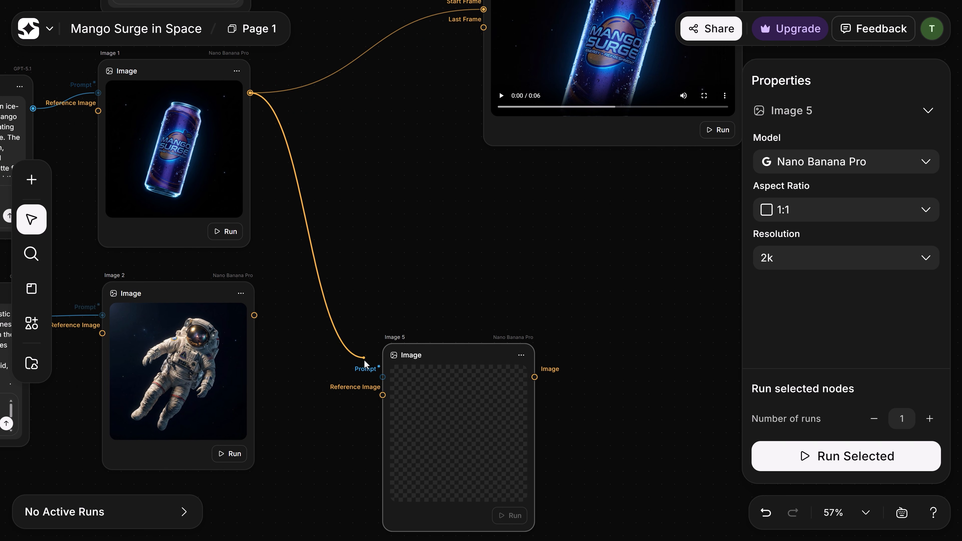
{"action": "left_click_drag", "start_coordinate": [457, 355], "coordinate": [485, 370]}
Add a GPT-5.1 AI Copilot node above Image 5 and connect its output to that node's prompt.
{"action": "scroll", "coordinate": [542, 319], "scroll_direction": "down", "scroll_amount": 10}
{"action": "mouse_move", "coordinate": [569, 482]}
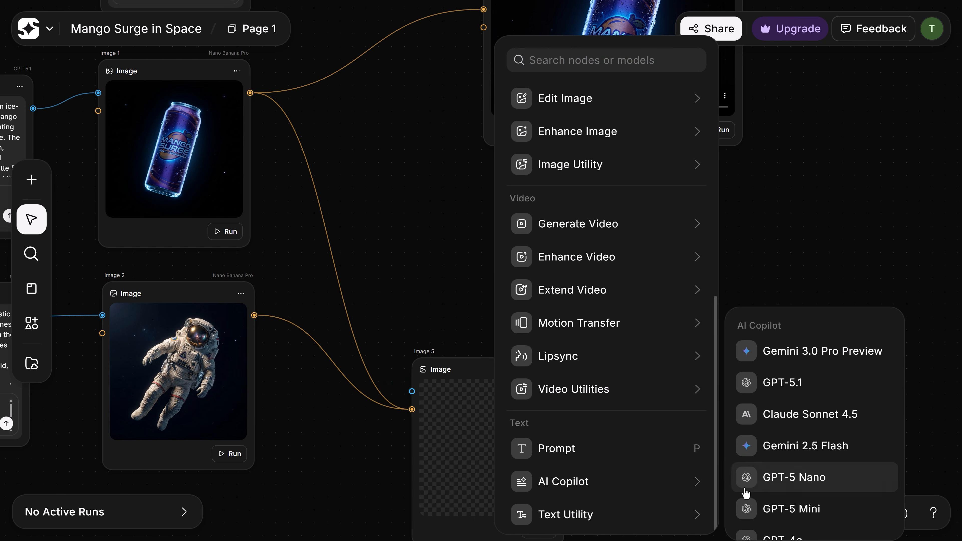
{"action": "left_click", "coordinate": [787, 387]}
{"action": "left_click_drag", "start_coordinate": [562, 40], "coordinate": [489, 180]}
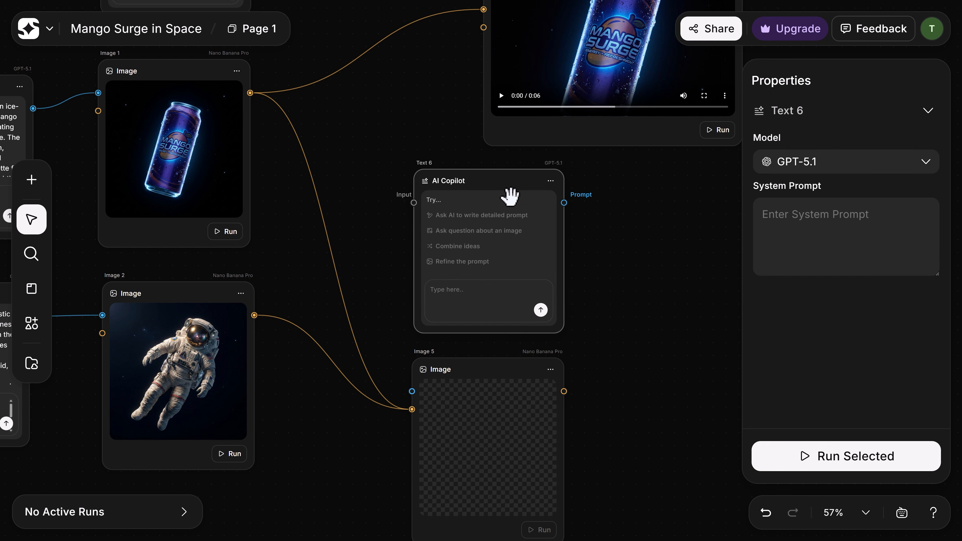
{"action": "scroll", "coordinate": [587, 143], "scroll_direction": "down", "scroll_amount": 3}
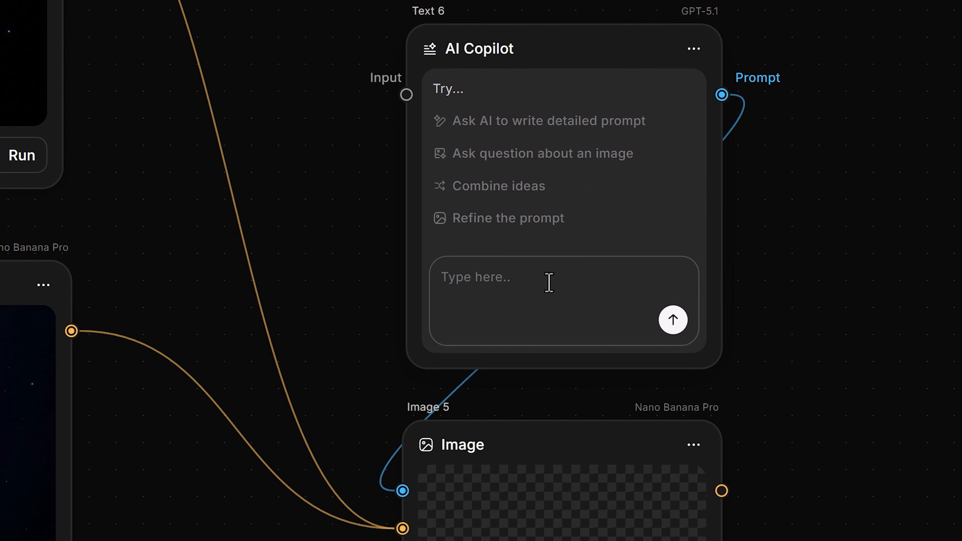
Have Text 6 write a prompt for an astronaut floating next to a Mango Surge can against pitch black with subtle stars, and run Image 5.
{"action": "left_click", "coordinate": [549, 281]}
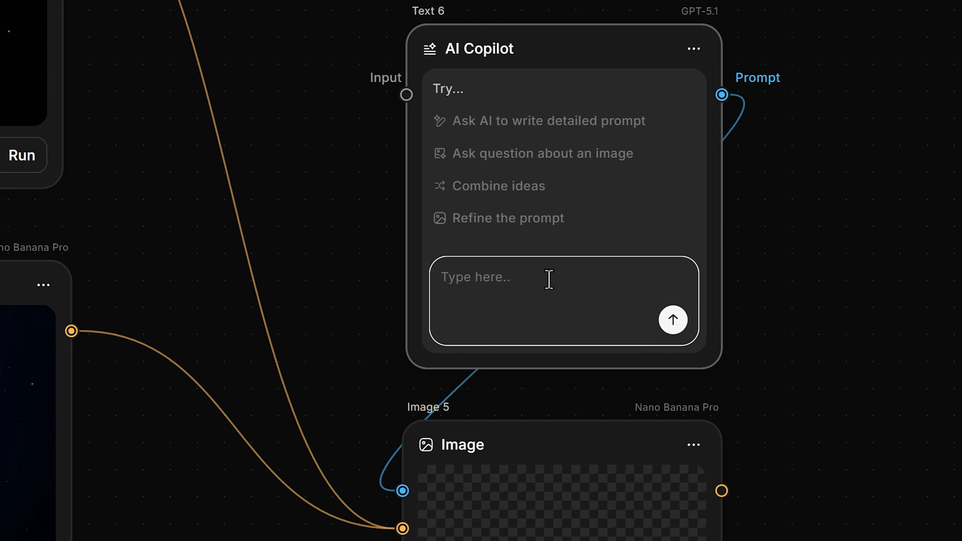
{"action": "type", "text": "Write a prompt for me. I want a picture of an afstronaut floating next to an energy drink can (mango surge), the background must be pitch black, subtle stars visible"}
{"action": "left_click", "coordinate": [673, 320]}
{"action": "left_click_drag", "start_coordinate": [601, 50], "coordinate": [579, 40]}
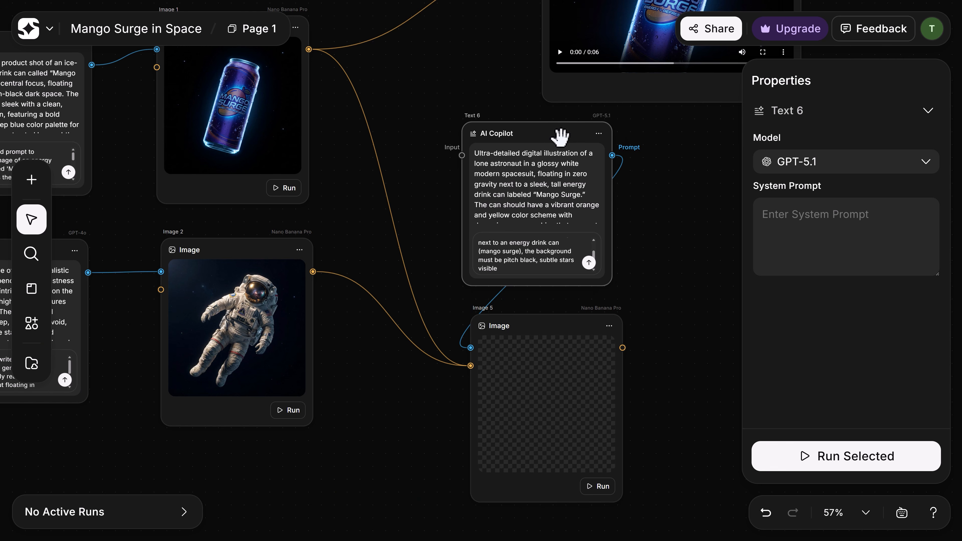
{"action": "left_click", "coordinate": [597, 486]}
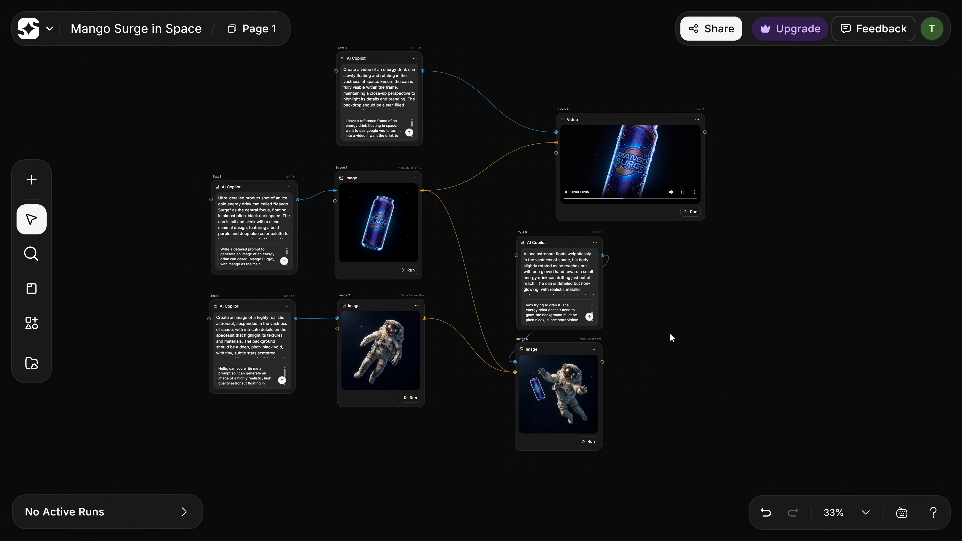
Inspect the generated astronaut-and-can picture in Image 5 and add a Video node to the canvas.
{"action": "scroll", "coordinate": [699, 258], "scroll_direction": "down", "scroll_amount": 1}
{"action": "scroll", "coordinate": [549, 326], "scroll_direction": "up", "scroll_amount": 10}
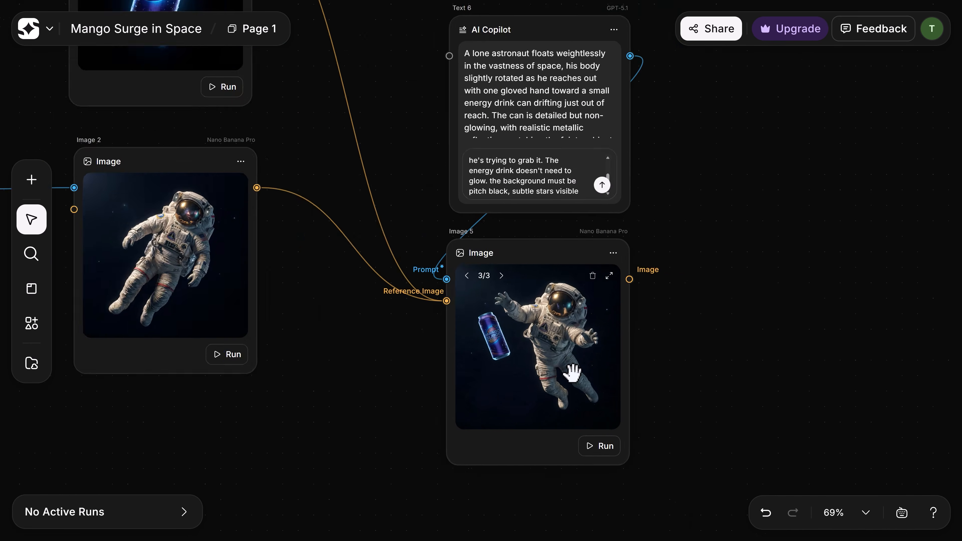
{"action": "scroll", "coordinate": [584, 303], "scroll_direction": "down", "scroll_amount": 1}
{"action": "left_click", "coordinate": [576, 299]}
{"action": "scroll", "coordinate": [423, 302], "scroll_direction": "down", "scroll_amount": 10}
{"action": "scroll", "coordinate": [422, 297], "scroll_direction": "right", "scroll_amount": 1}
{"action": "double_click", "coordinate": [434, 344]}
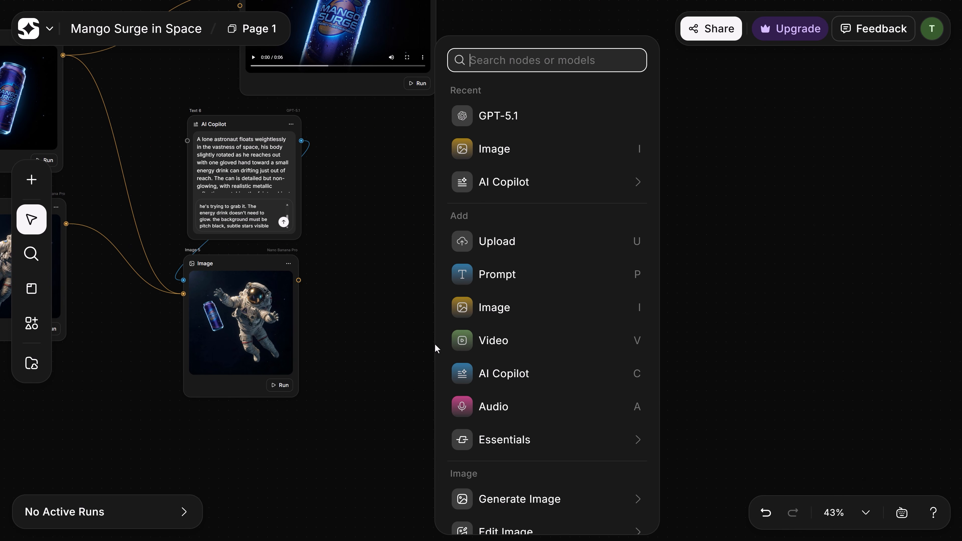
{"action": "left_click", "coordinate": [518, 346]}
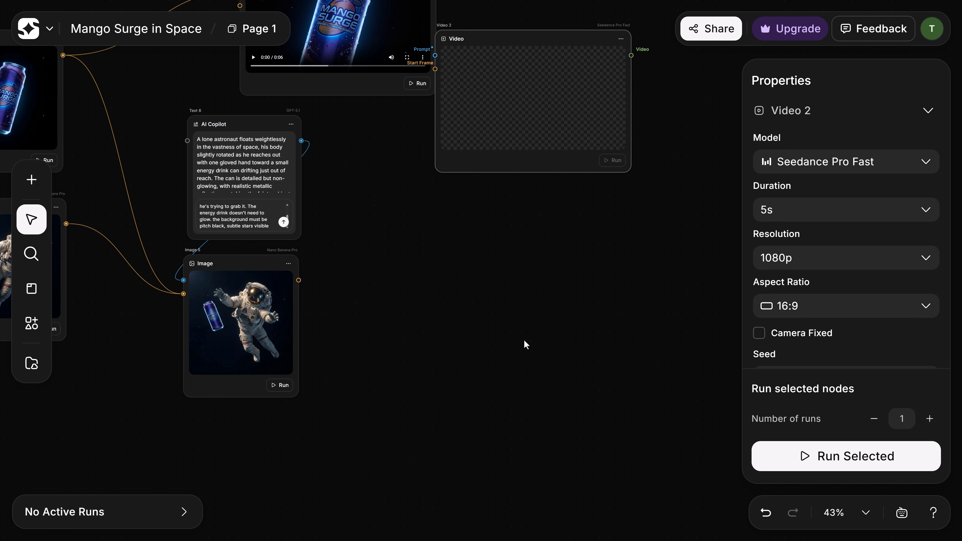
Configure Video 2 to use the Veo 3.1 model with a 6s duration and 1080p resolution.
{"action": "left_click", "coordinate": [830, 165]}
{"action": "left_click", "coordinate": [822, 428]}
{"action": "left_click", "coordinate": [799, 212]}
{"action": "left_click", "coordinate": [783, 300]}
{"action": "left_click", "coordinate": [816, 258]}
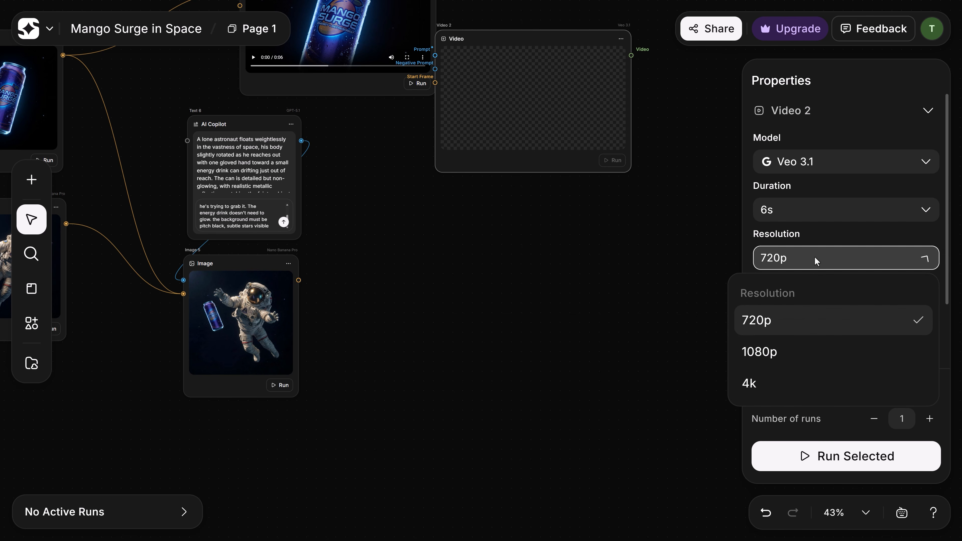
{"action": "left_click", "coordinate": [801, 350]}
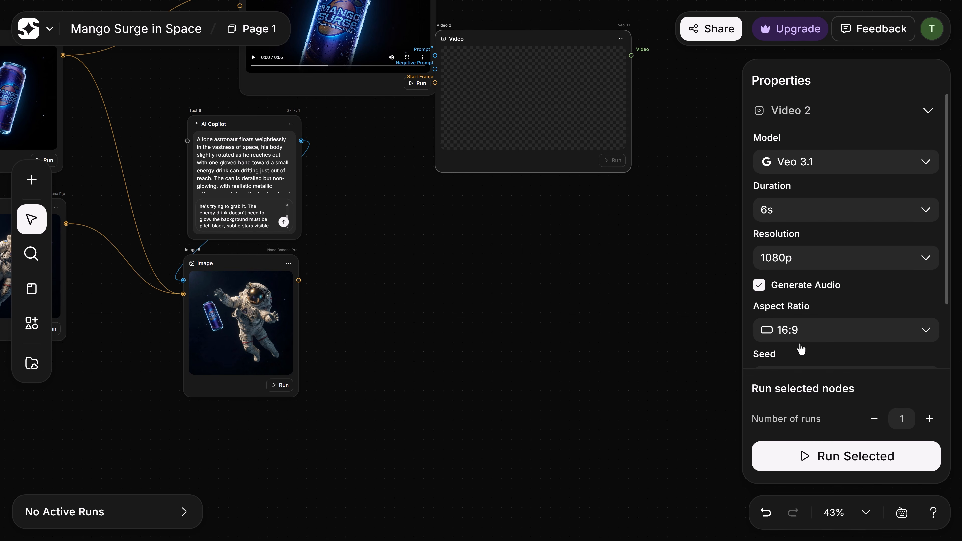
Place Video 2 beside Image 5 with that image as its start frame, and set the aspect ratio to 16:9.
{"action": "left_click_drag", "start_coordinate": [523, 43], "coordinate": [507, 301]}
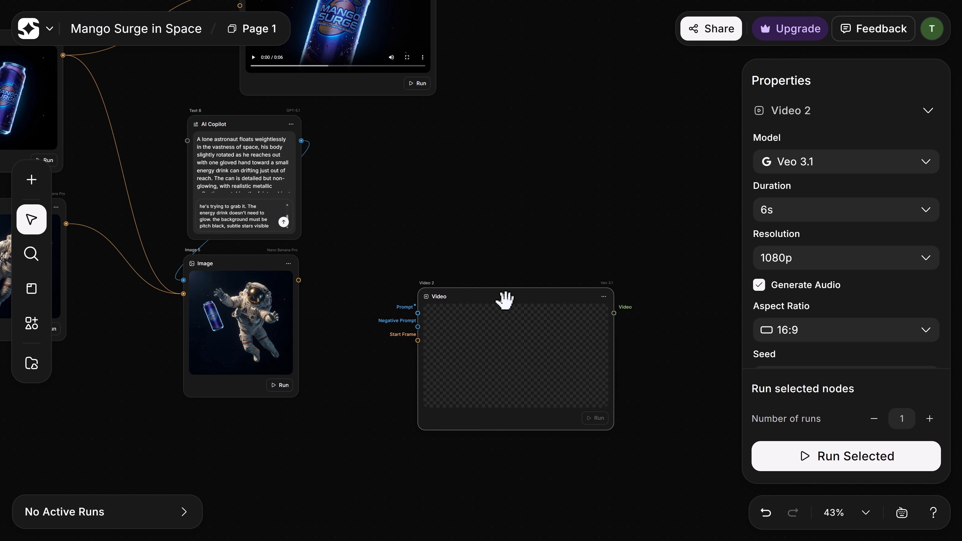
{"action": "left_click_drag", "start_coordinate": [411, 345], "coordinate": [412, 345]}
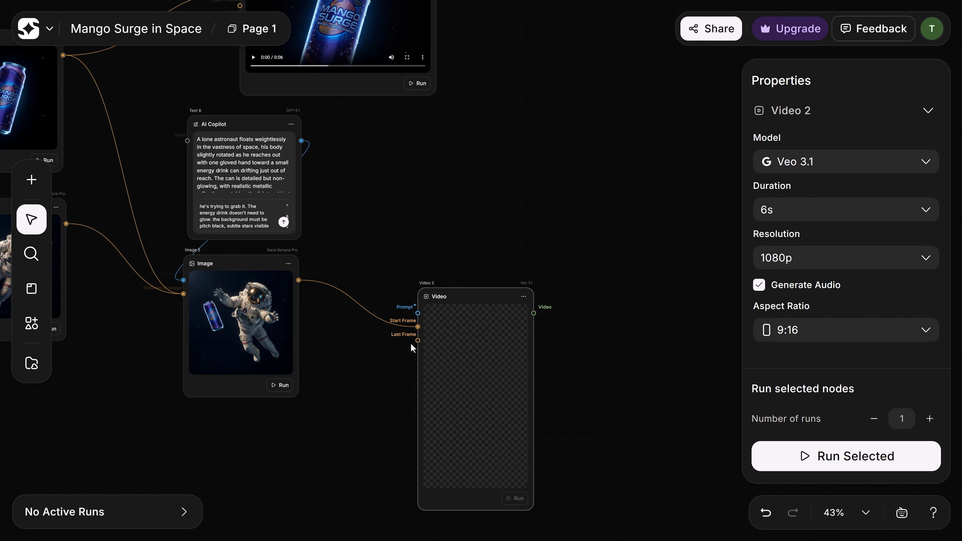
{"action": "left_click", "coordinate": [811, 337]}
{"action": "left_click", "coordinate": [812, 396]}
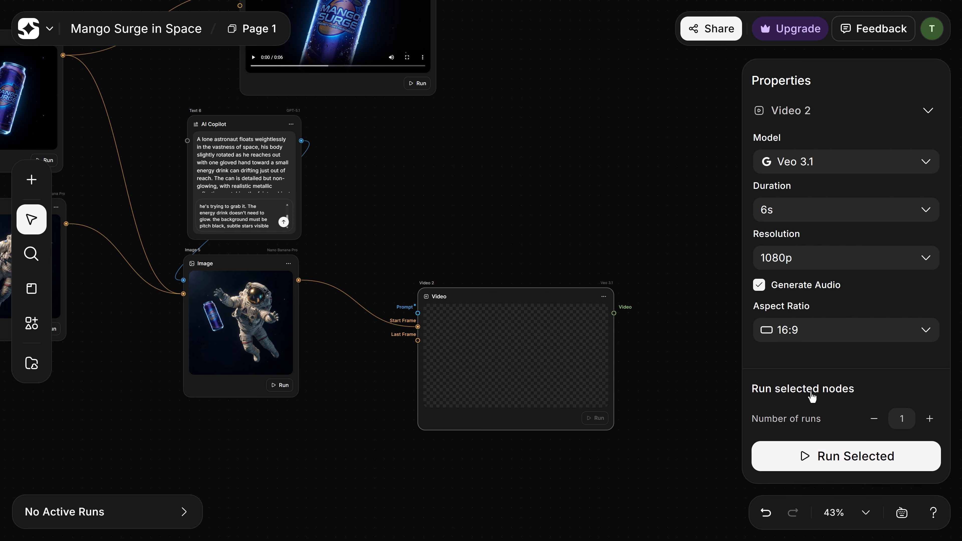
{"action": "double_click", "coordinate": [491, 225]}
{"action": "type", "text": "co"}
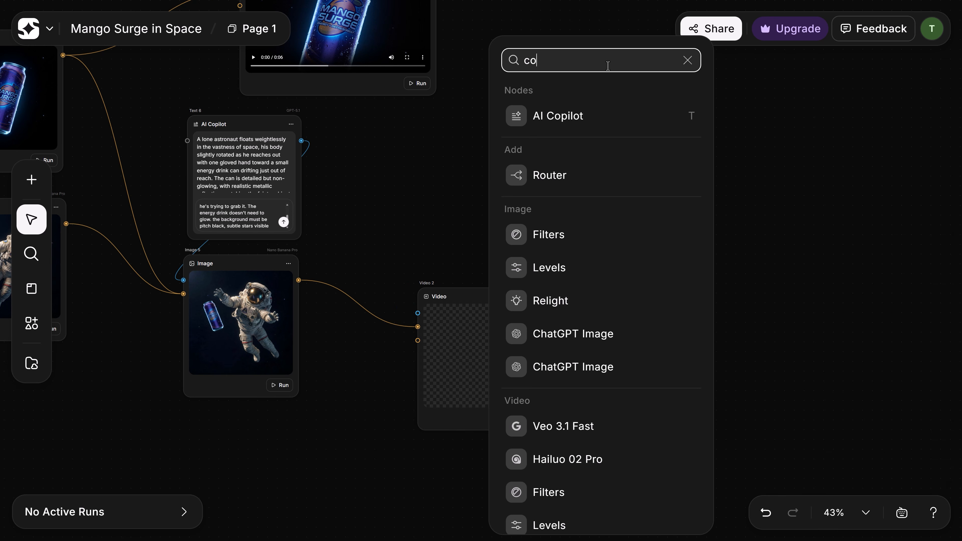
{"action": "left_click", "coordinate": [603, 113]}
{"action": "left_click_drag", "start_coordinate": [559, 38], "coordinate": [537, 152]}
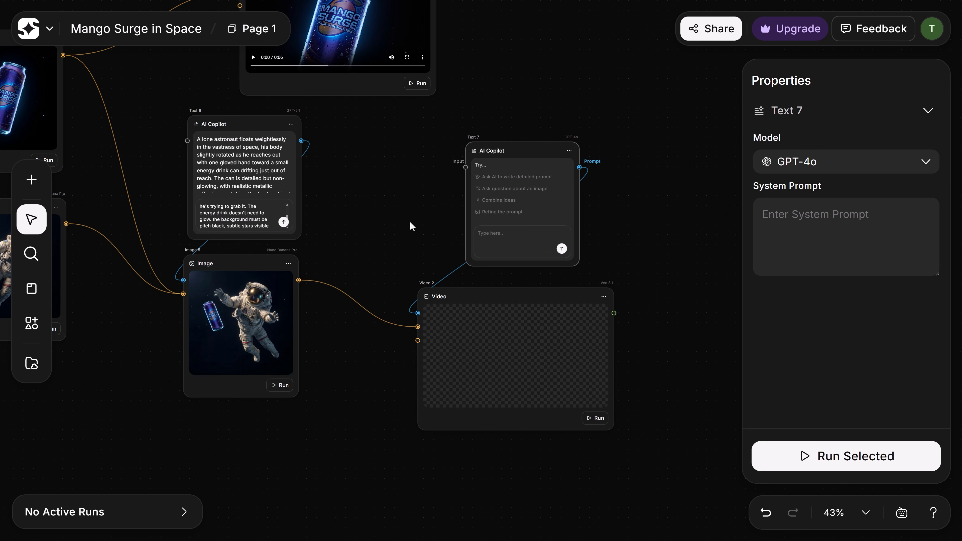
{"action": "key", "text": "Delete"}
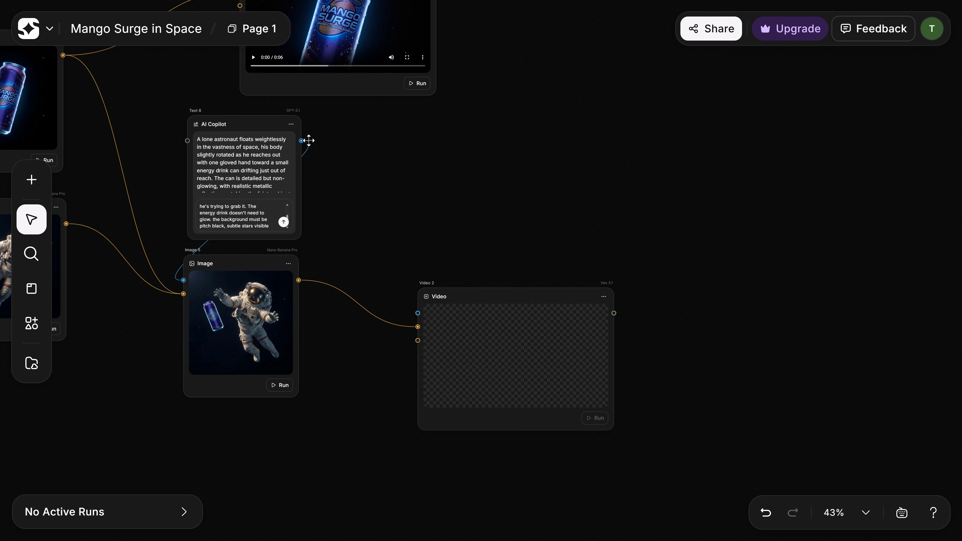
Connect the Text 6 prompt to Video 2 and run it, previewing the Video 4 and Video 2 clips.
{"action": "left_click_drag", "start_coordinate": [479, 288], "coordinate": [475, 199]}
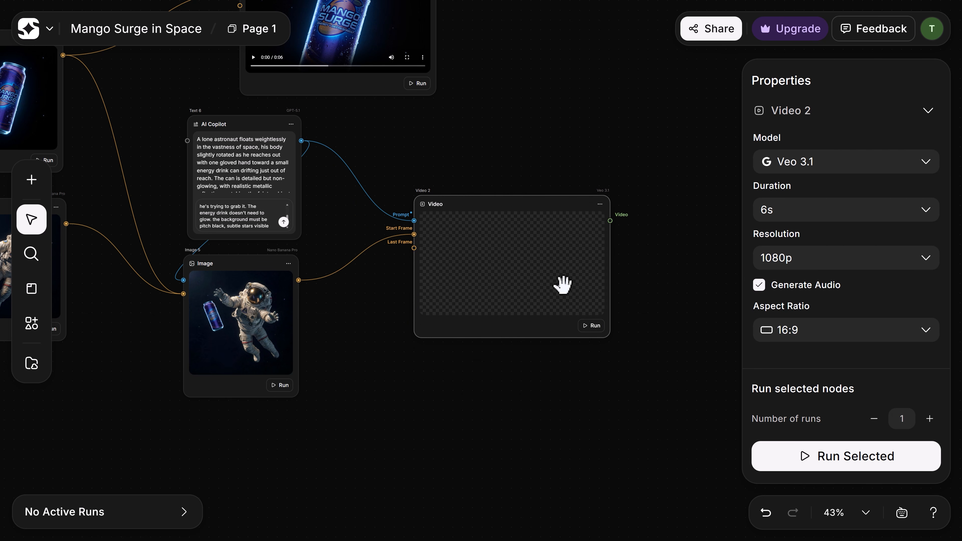
{"action": "left_click", "coordinate": [593, 326]}
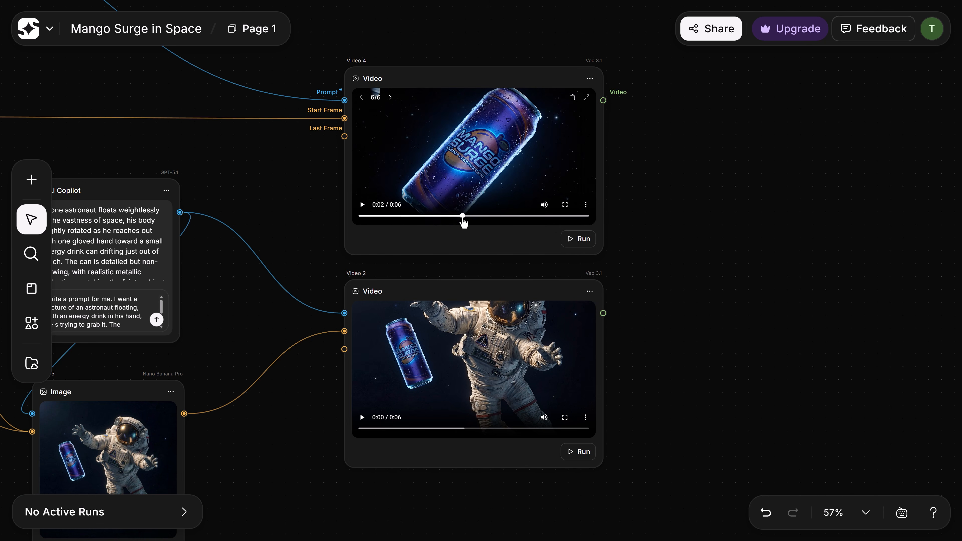
{"action": "left_click_drag", "start_coordinate": [462, 219], "coordinate": [443, 219]}
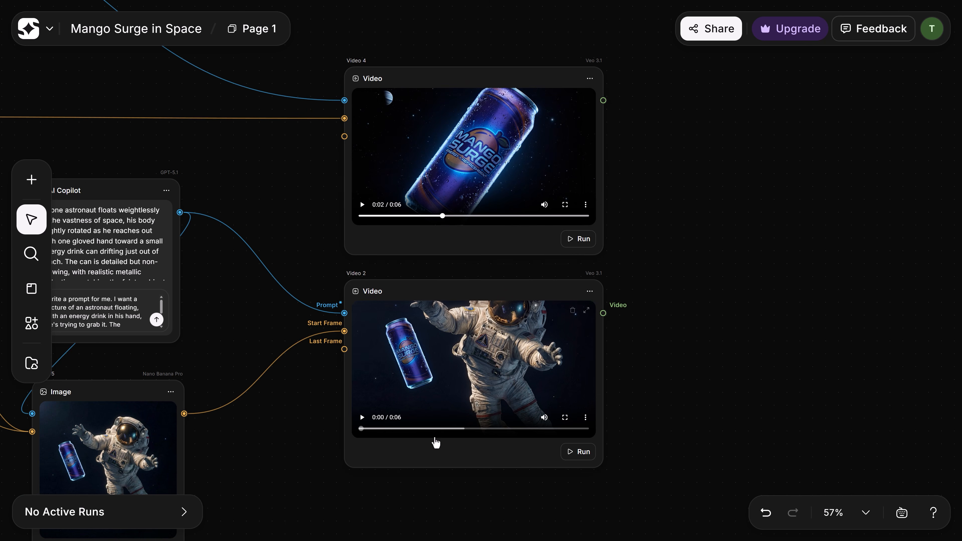
{"action": "left_click_drag", "start_coordinate": [491, 436], "coordinate": [522, 430]}
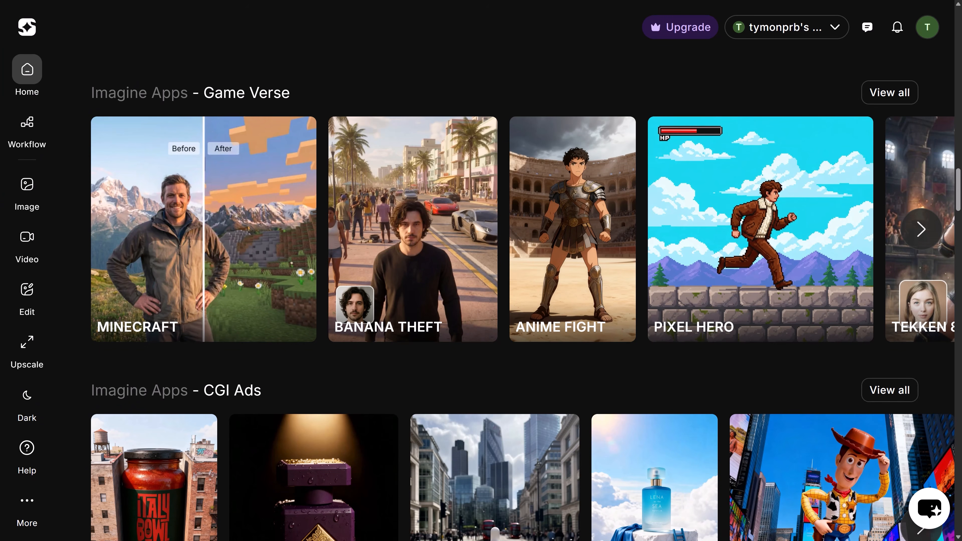
Browse the Game Verse, CGI Ads and Image Editing collections of Imagine Apps on the home page.
{"action": "scroll", "coordinate": [523, 304], "scroll_direction": "down", "scroll_amount": 2}
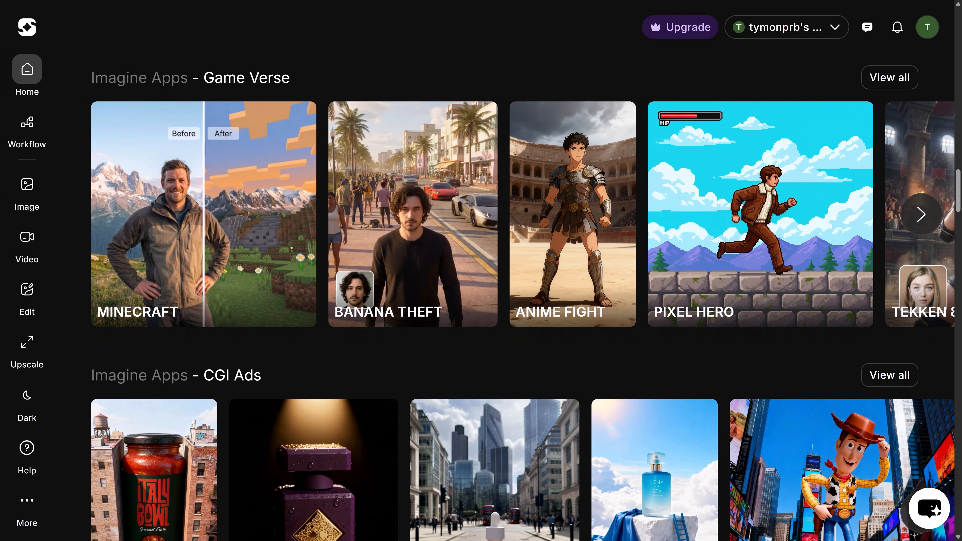
{"action": "scroll", "coordinate": [522, 303], "scroll_direction": "down", "scroll_amount": 3}
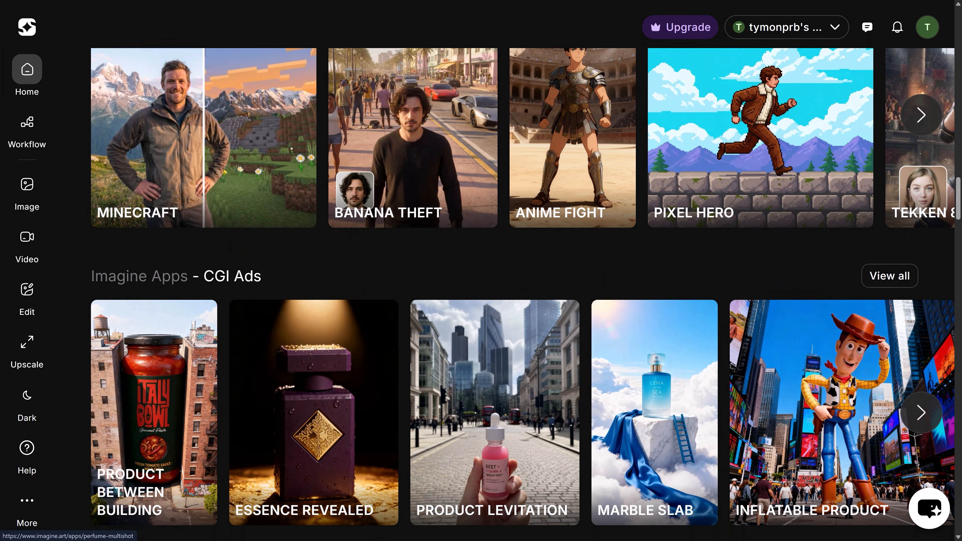
{"action": "scroll", "coordinate": [522, 303], "scroll_direction": "down", "scroll_amount": 3}
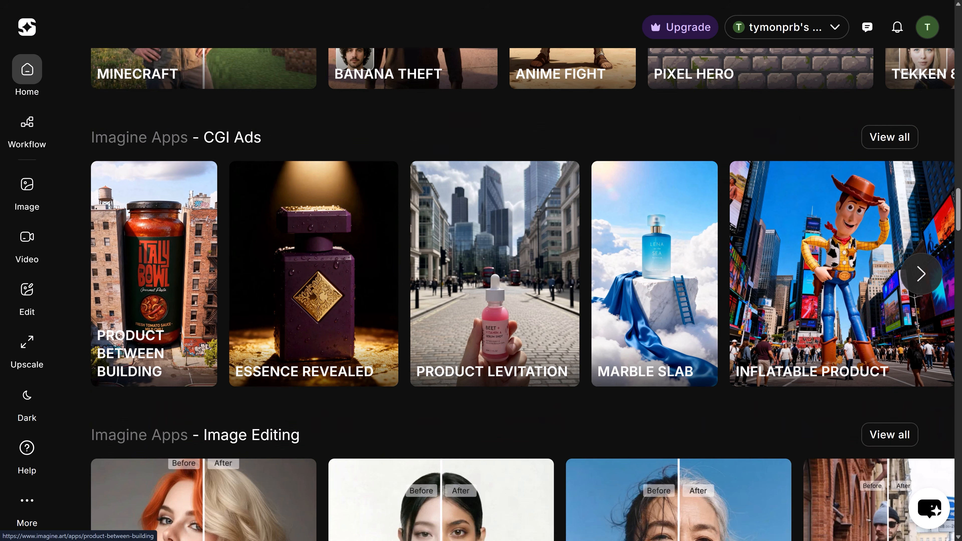